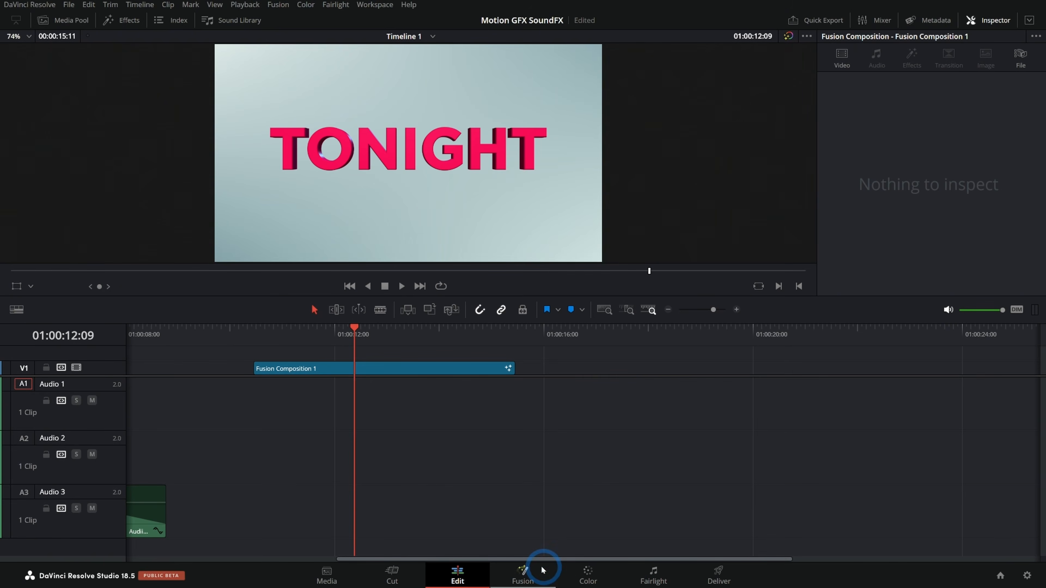
- Open the TONIGHT composition in Fusion and examine the Text3D1 node's text and extrusion settings
{"action": "left_click_drag", "start_coordinate": [489, 363], "coordinate": [481, 360]}
{"action": "left_click_drag", "start_coordinate": [597, 366], "coordinate": [586, 382]}
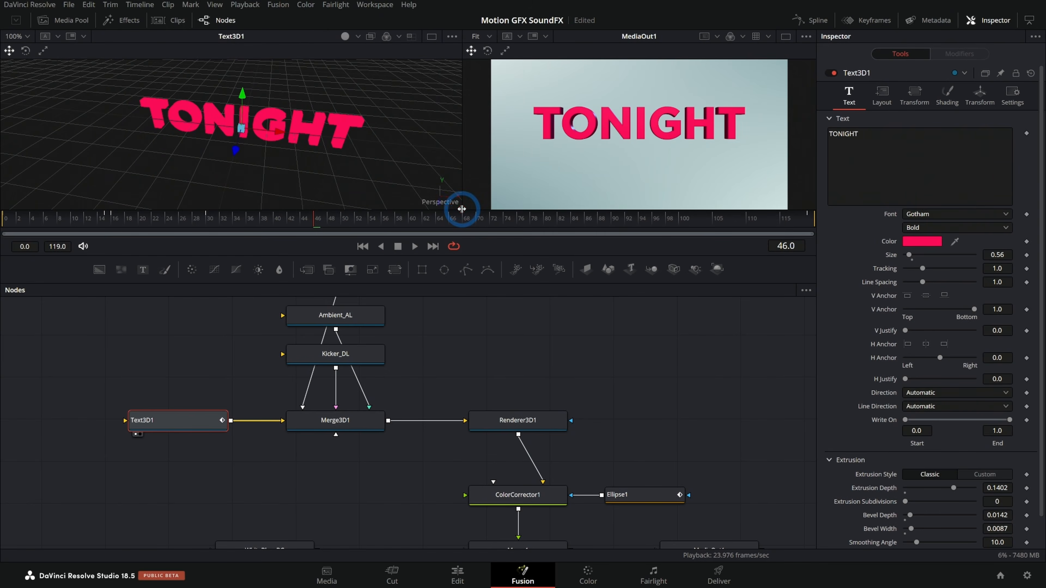
{"action": "left_click_drag", "start_coordinate": [490, 254], "coordinate": [502, 376]}
{"action": "left_click_drag", "start_coordinate": [484, 500], "coordinate": [473, 453]}
{"action": "mouse_move", "coordinate": [251, 275]}
{"action": "left_mouse_down"}
{"action": "mouse_move", "coordinate": [341, 246]}
{"action": "mouse_move", "coordinate": [239, 260]}
{"action": "left_mouse_up"}
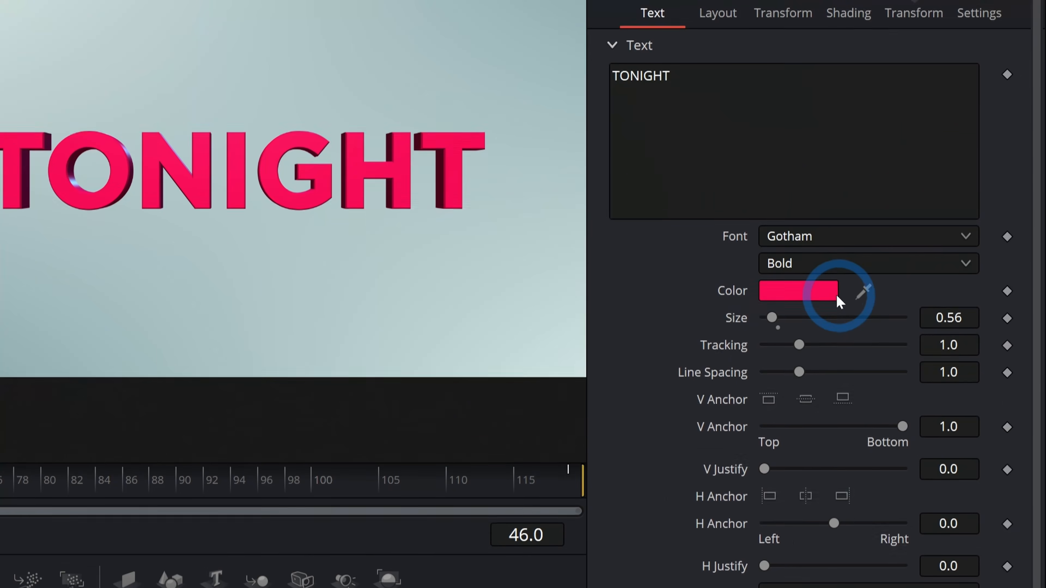
{"action": "scroll", "coordinate": [912, 459], "scroll_direction": "down", "scroll_amount": 2}
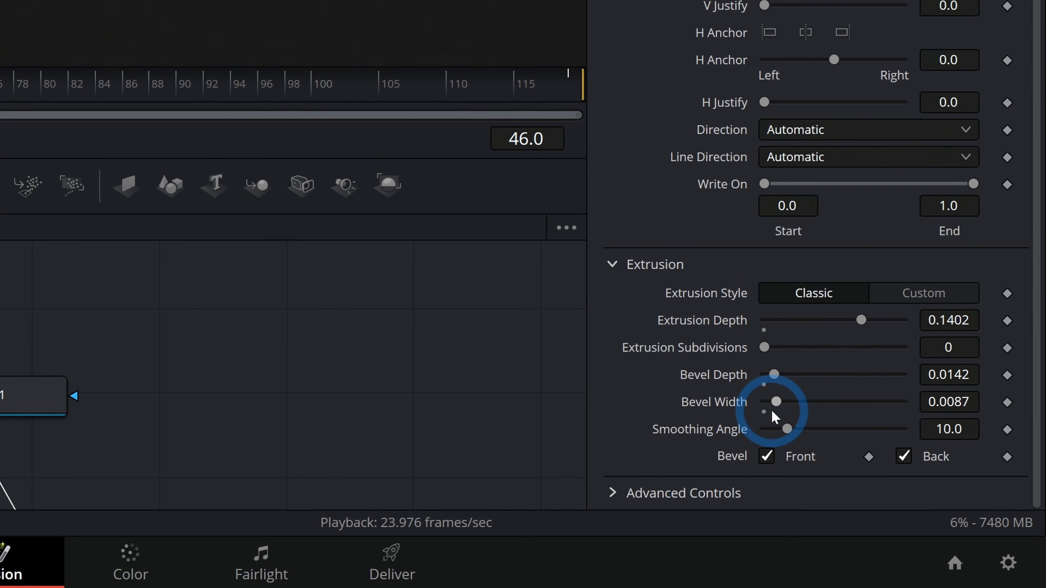
- Examine Merge3D1 in the 3D view and the lights that feed into it
{"action": "left_click", "coordinate": [357, 520]}
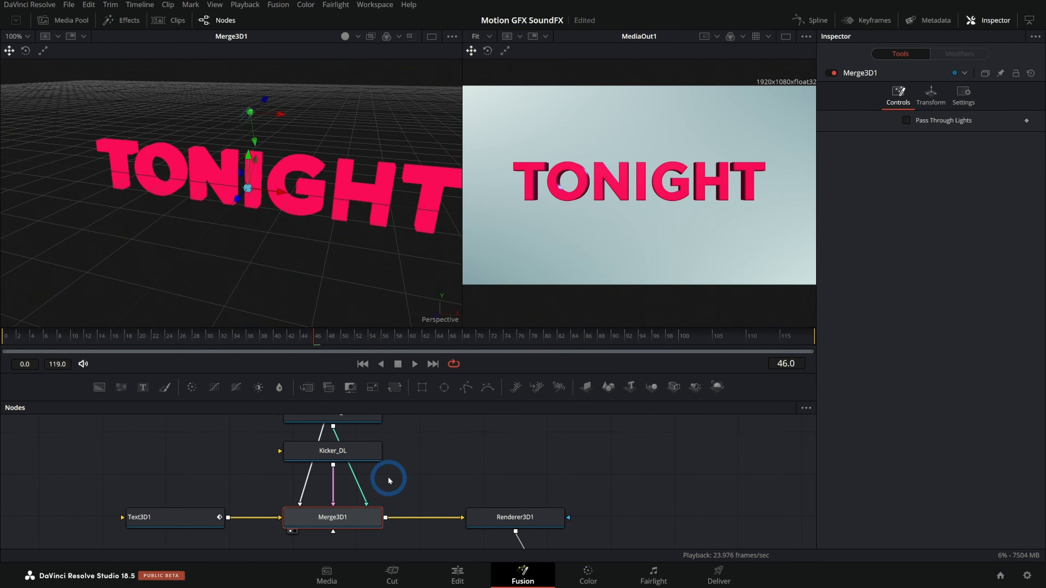
{"action": "scroll", "coordinate": [389, 459], "scroll_direction": "up", "scroll_amount": 3}
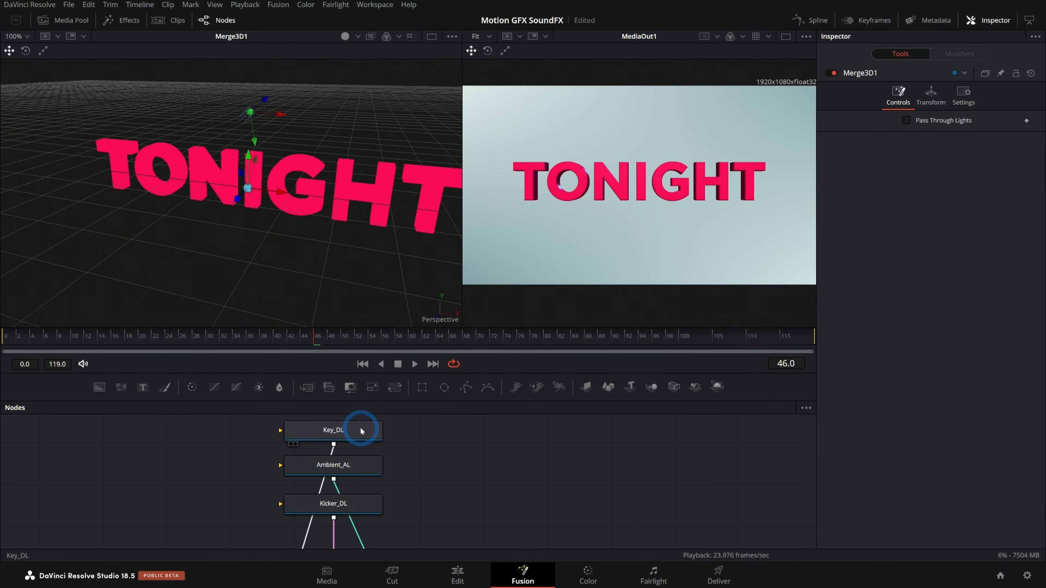
{"action": "scroll", "coordinate": [360, 429], "scroll_direction": "up", "scroll_amount": 1}
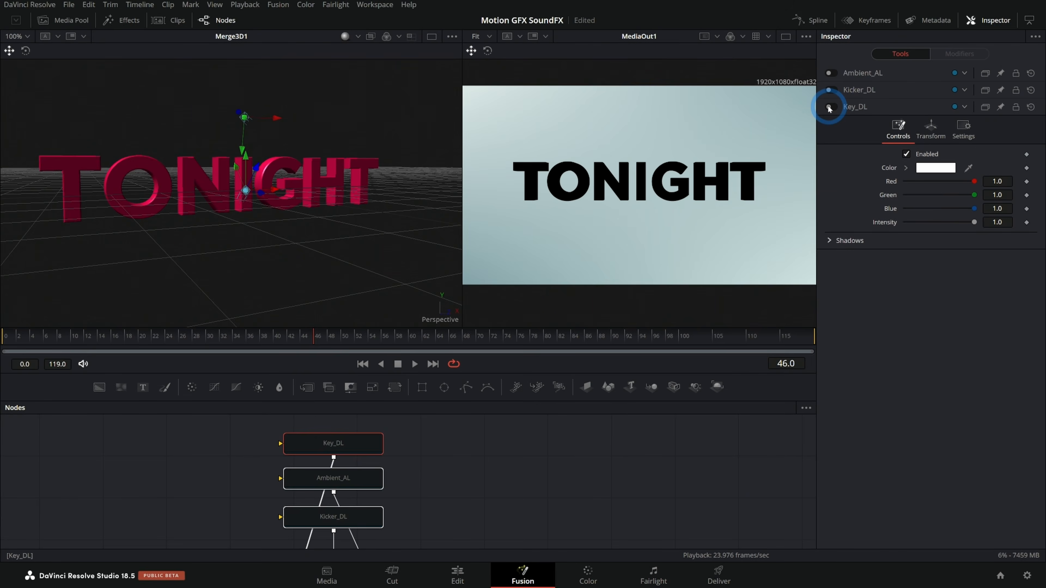
- Turn the Key_DL, Ambient_AL and Kicker_DL lights back on
{"action": "left_click", "coordinate": [829, 106]}
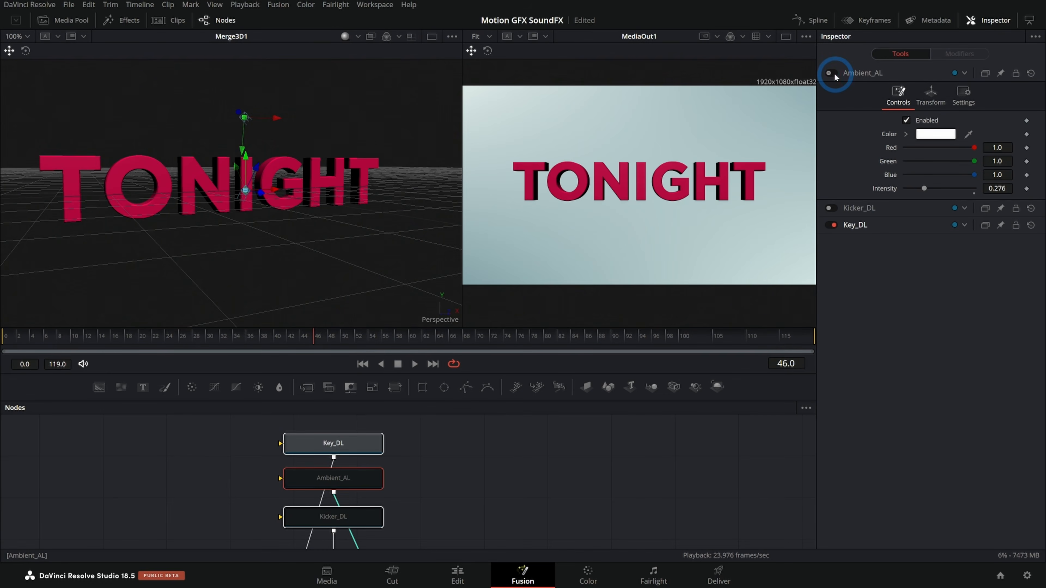
{"action": "left_click", "coordinate": [832, 74]}
{"action": "left_click", "coordinate": [380, 509]}
{"action": "left_click", "coordinate": [831, 93]}
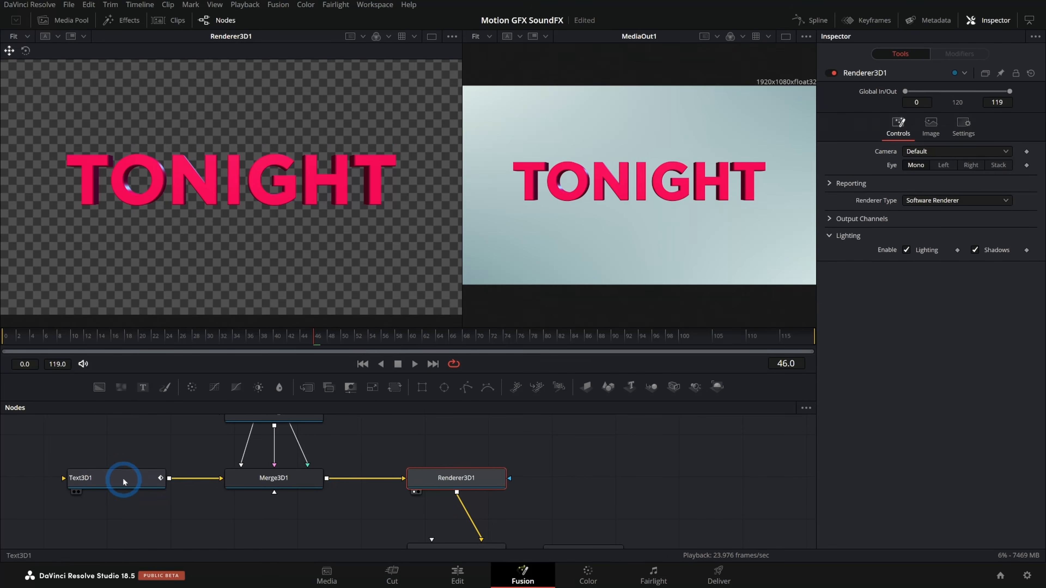
- Examine Text3D1's keyframed Center Z layout value by scrubbing the animation to frame 18
{"action": "left_click", "coordinate": [102, 487]}
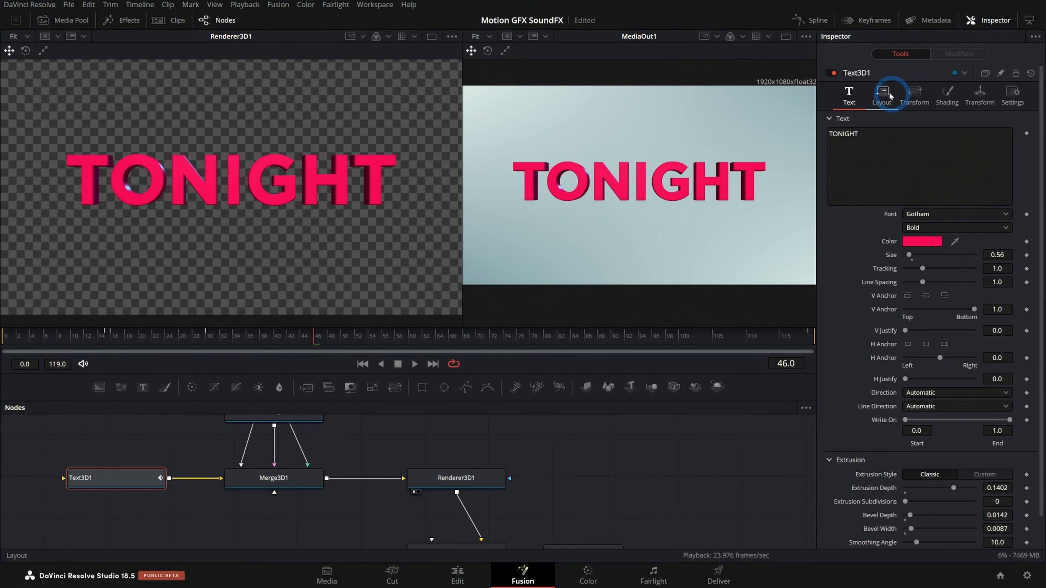
{"action": "left_click", "coordinate": [885, 94]}
{"action": "left_click", "coordinate": [1009, 159]}
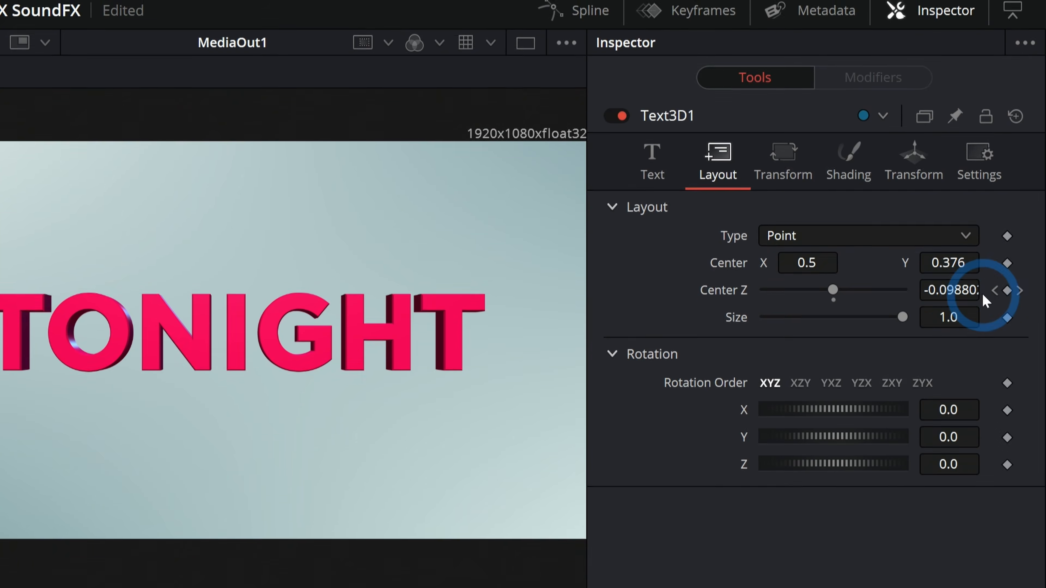
{"action": "left_click_drag", "start_coordinate": [43, 341], "coordinate": [126, 355]}
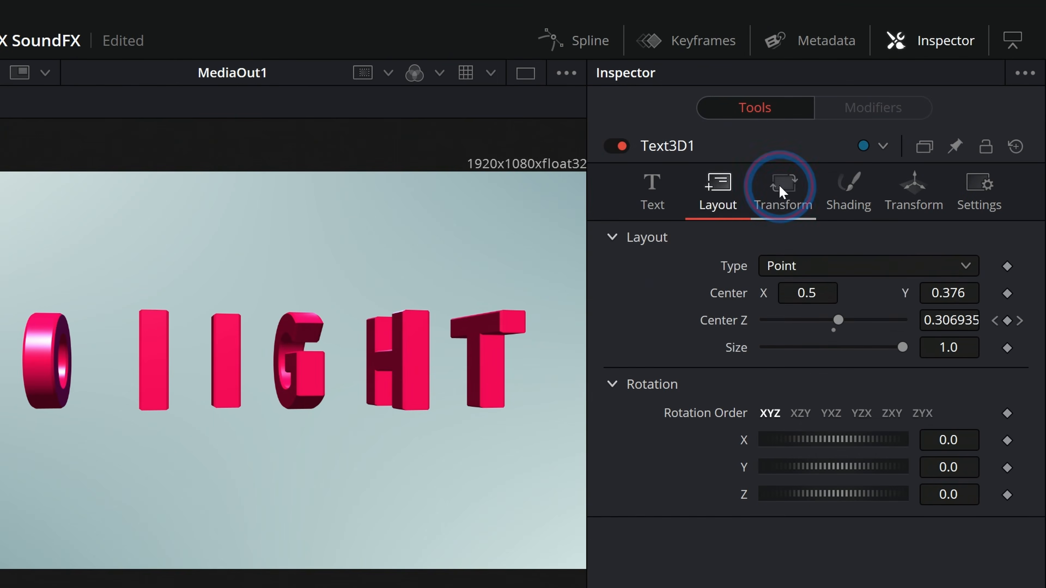
- Rotate the Text3D1 characters to about -122.4 on the Y axis at frame 18 and play the animation
{"action": "left_click", "coordinate": [913, 98]}
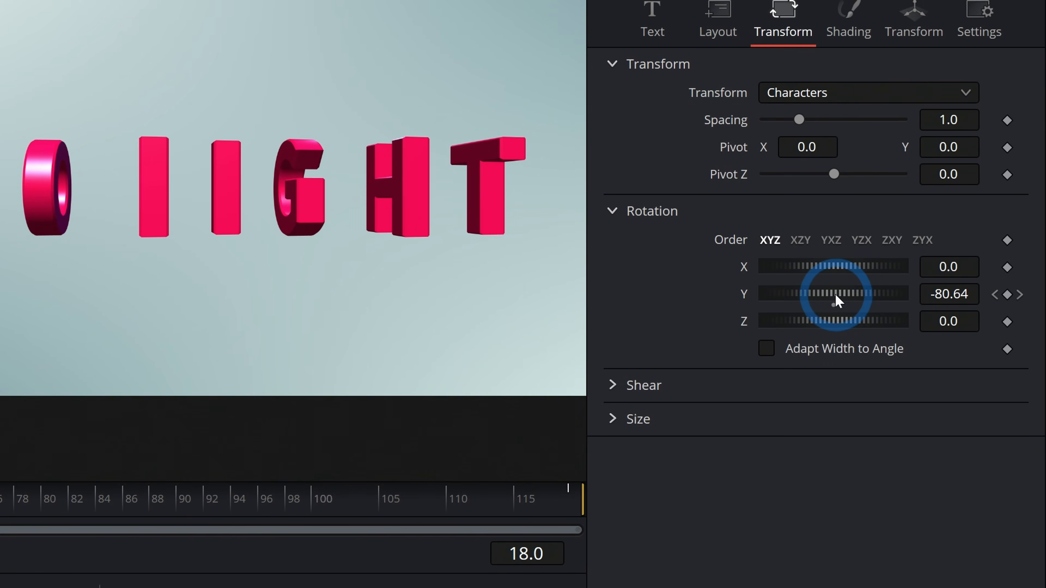
{"action": "left_click_drag", "start_coordinate": [869, 293], "coordinate": [843, 297]}
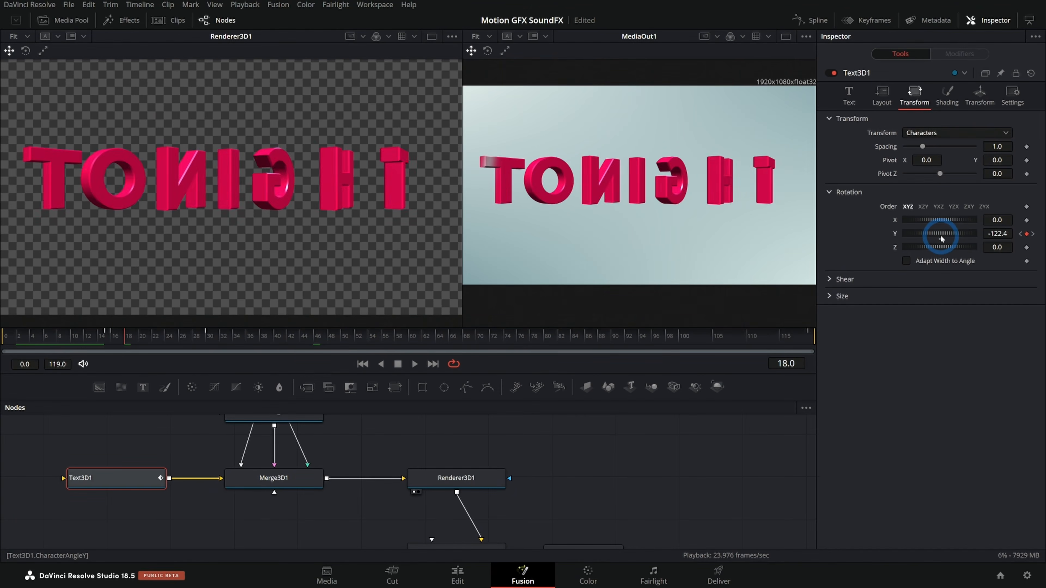
{"action": "left_click", "coordinate": [584, 256]}
{"action": "key", "text": "space"}
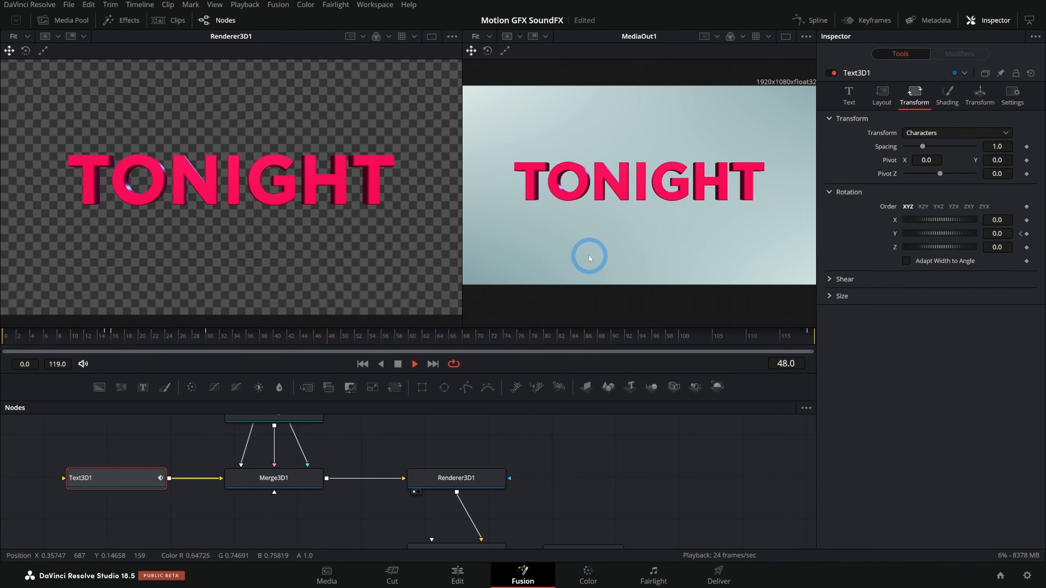
- Stop playback and scrub through the shine across the text, examining the ColorCorrector1 node and its Ellipse1 mask
{"action": "key", "text": "space"}
{"action": "left_click", "coordinate": [562, 336]}
{"action": "left_click_drag", "start_coordinate": [562, 335], "coordinate": [457, 337]}
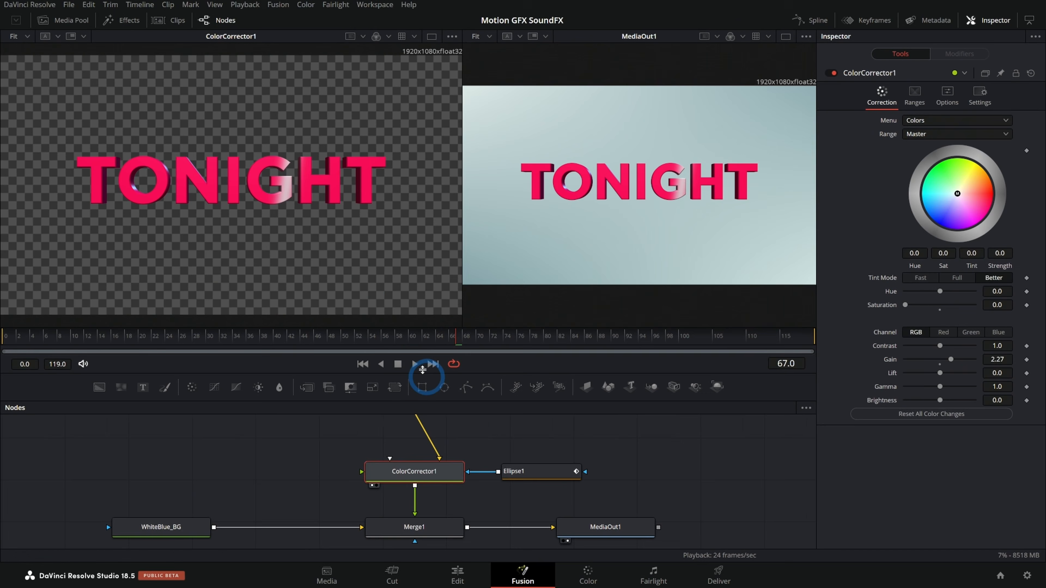
{"action": "left_click", "coordinate": [534, 478]}
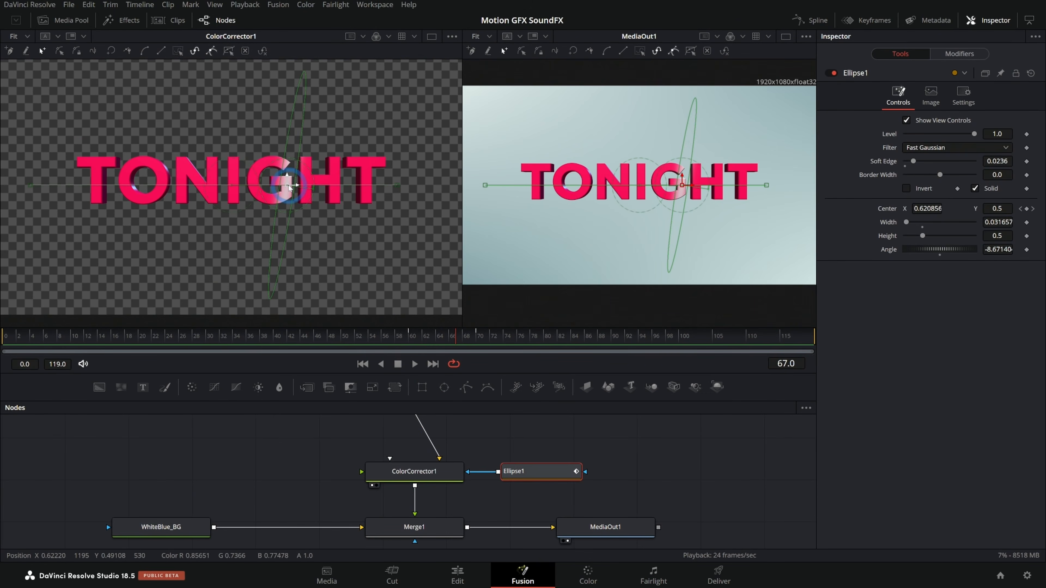
{"action": "left_click", "coordinate": [415, 329]}
{"action": "left_click_drag", "start_coordinate": [420, 328], "coordinate": [493, 331]}
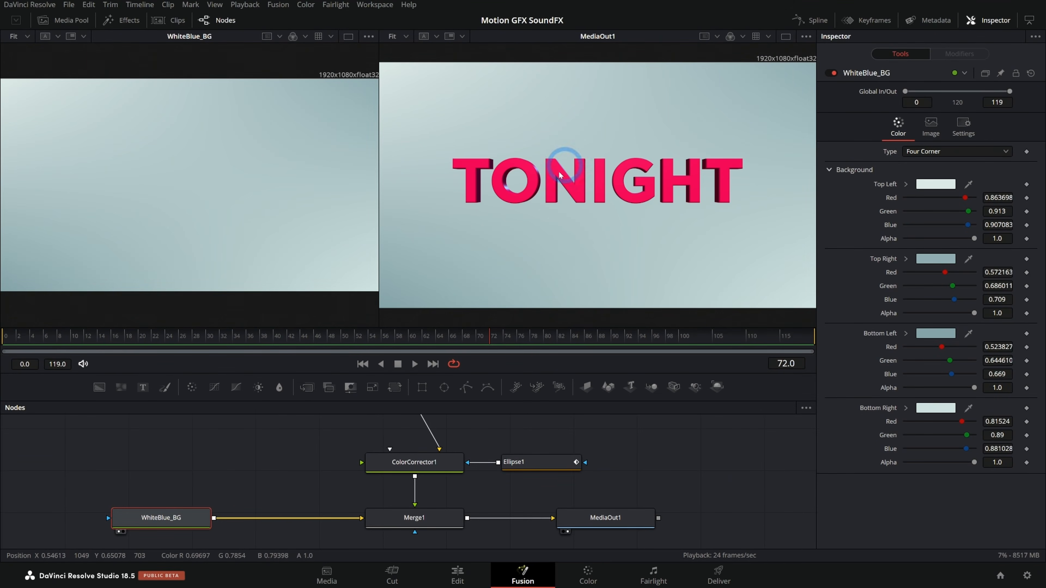
- Play the animation from the start in Fusion, and again on the Edit page timeline
{"action": "left_click", "coordinate": [4, 337]}
{"action": "key", "text": "space"}
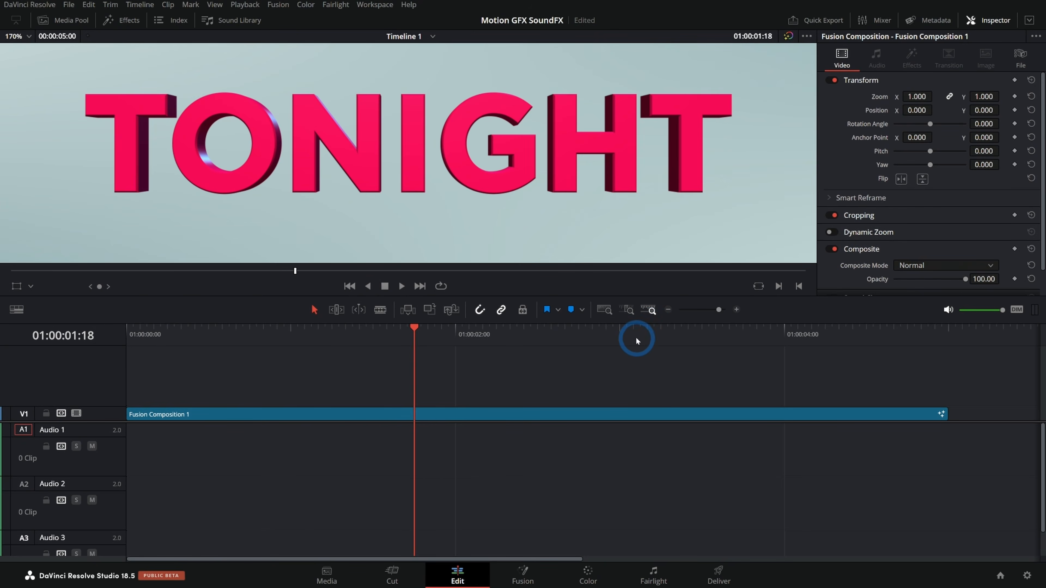
{"action": "left_click_drag", "start_coordinate": [214, 337], "coordinate": [126, 342]}
{"action": "key", "text": "space"}
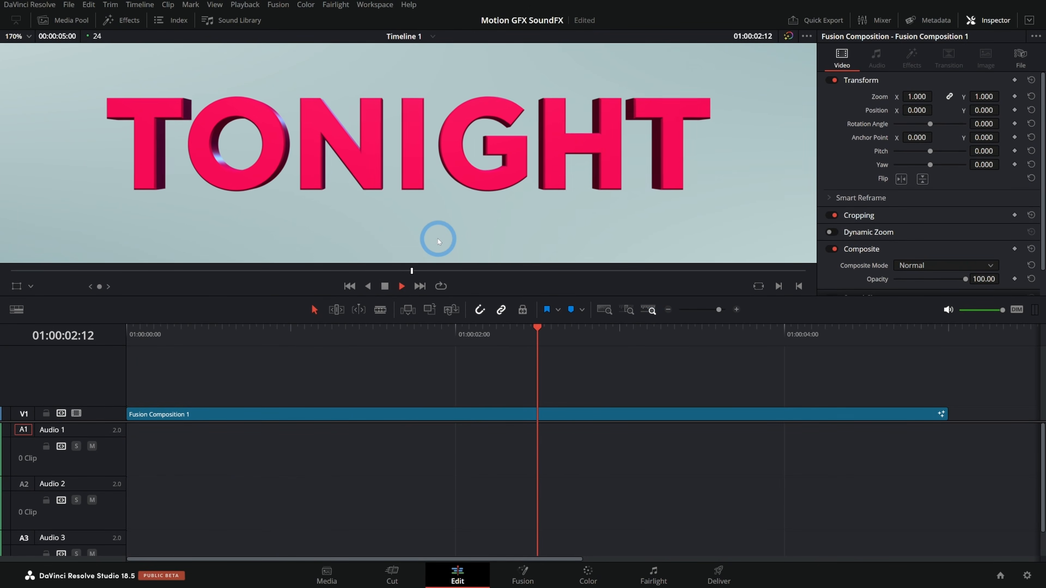
{"action": "key", "text": "space"}
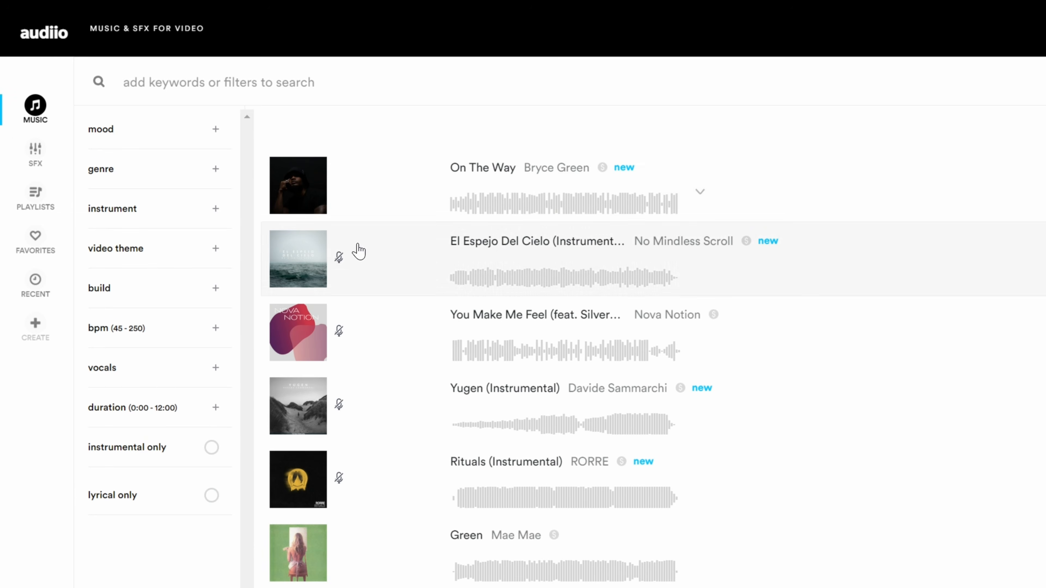
- Switch to the Audiio music library, filter it by the documentary video theme and preview Yugen (Instrumental)
{"action": "left_click", "coordinate": [155, 177]}
{"action": "scroll", "coordinate": [147, 299], "scroll_direction": "down", "scroll_amount": 3}
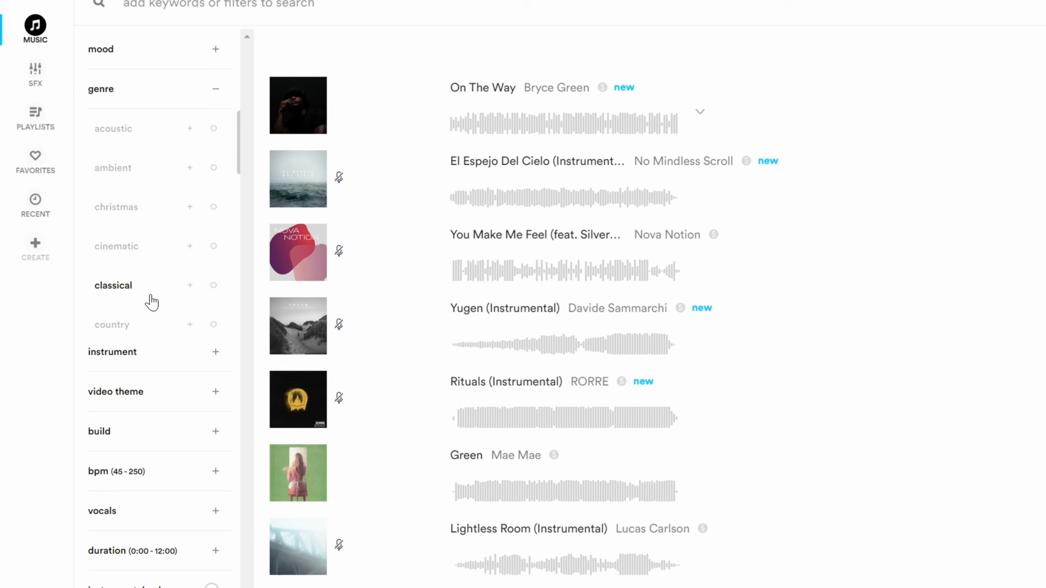
{"action": "left_click", "coordinate": [145, 302]}
{"action": "left_click", "coordinate": [140, 299]}
{"action": "scroll", "coordinate": [153, 299], "scroll_direction": "up", "scroll_amount": 2}
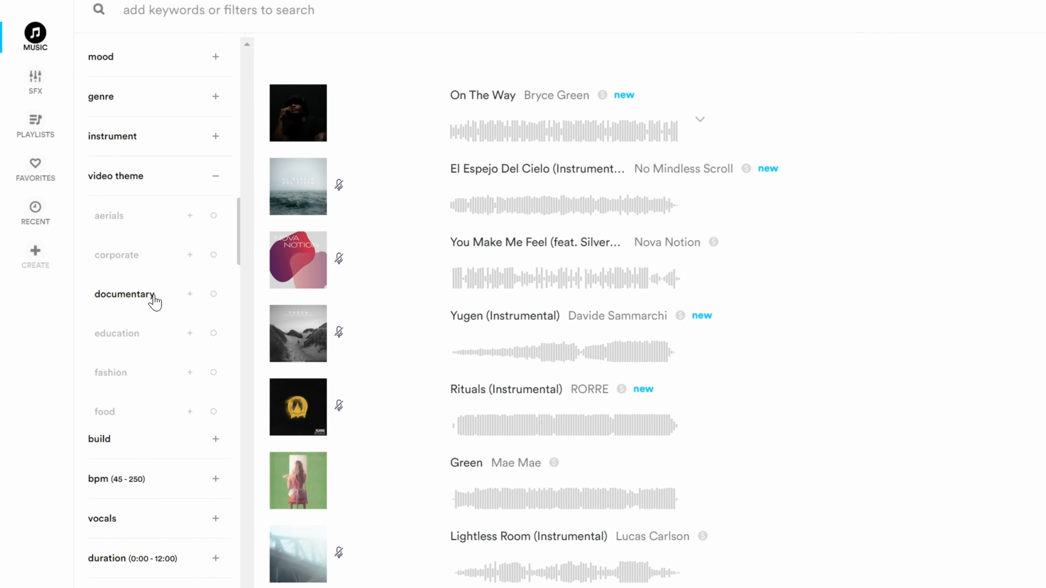
{"action": "left_click", "coordinate": [145, 301]}
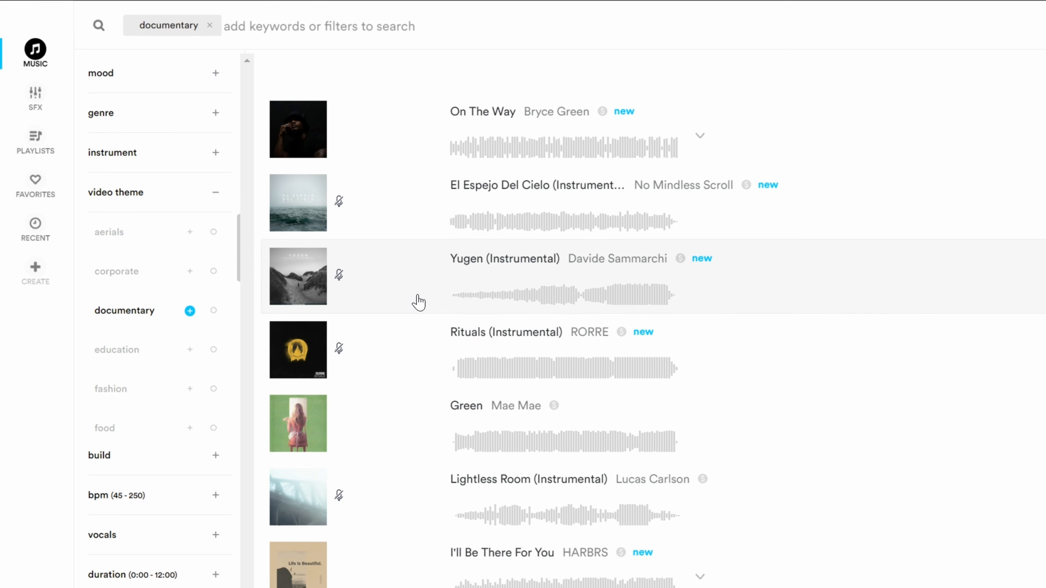
{"action": "left_click", "coordinate": [605, 294]}
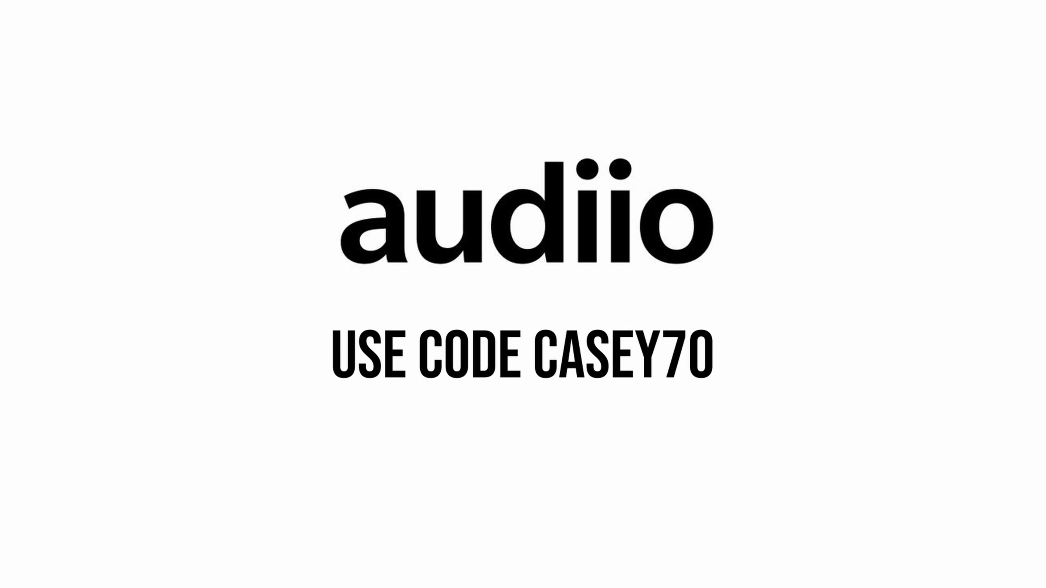
{"action": "left_click", "coordinate": [825, 173]}
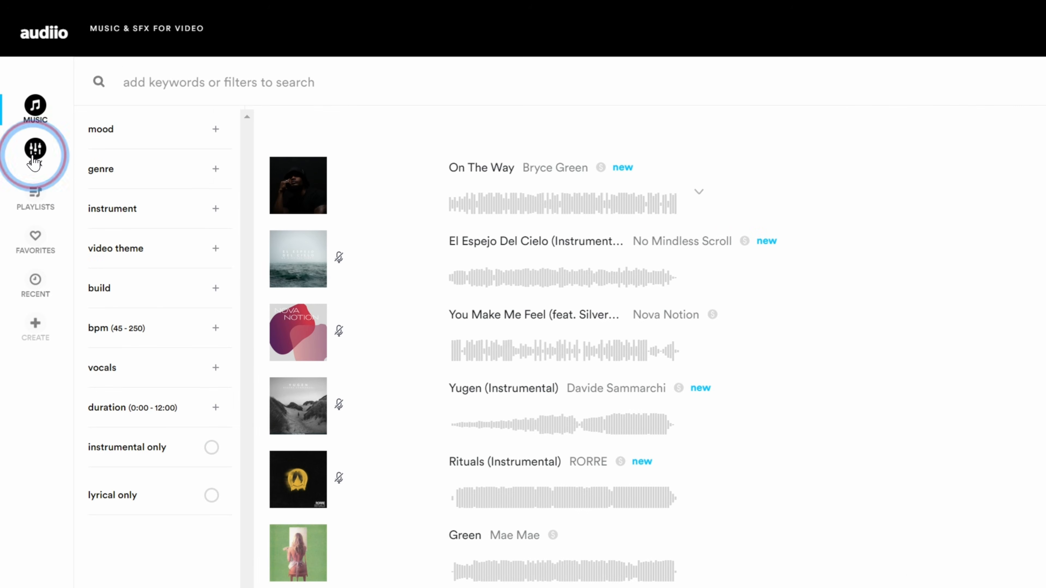
- Open the Whoosh category in Audiio's sound effects library
{"action": "left_click", "coordinate": [33, 161]}
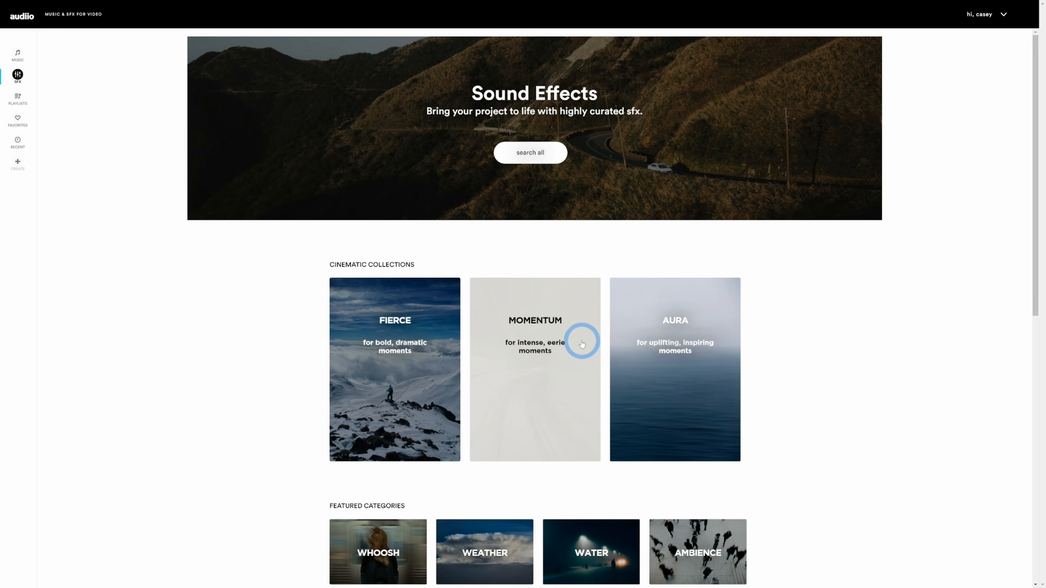
{"action": "scroll", "coordinate": [600, 412], "scroll_direction": "down", "scroll_amount": 4}
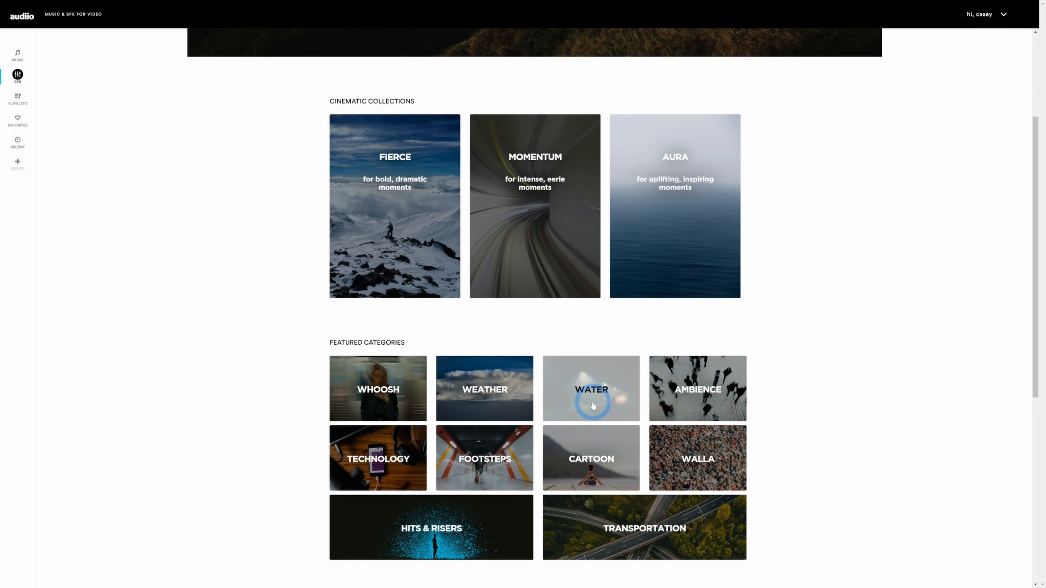
{"action": "left_click", "coordinate": [400, 363]}
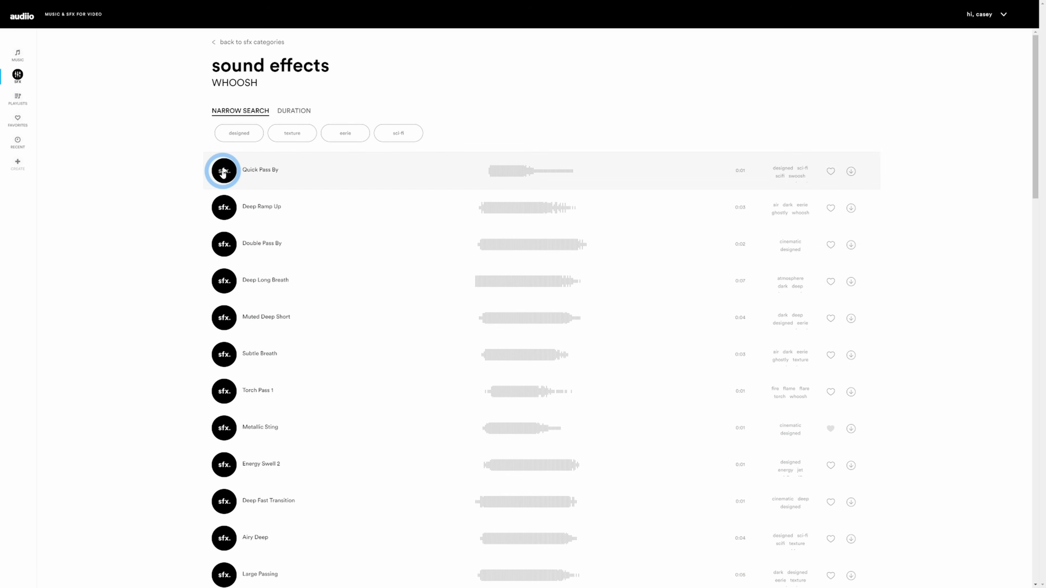
- Preview the Quick Pass By, Deep Ramp Up and Double Pass By sound effects
{"action": "left_click", "coordinate": [223, 174]}
{"action": "left_click", "coordinate": [224, 213]}
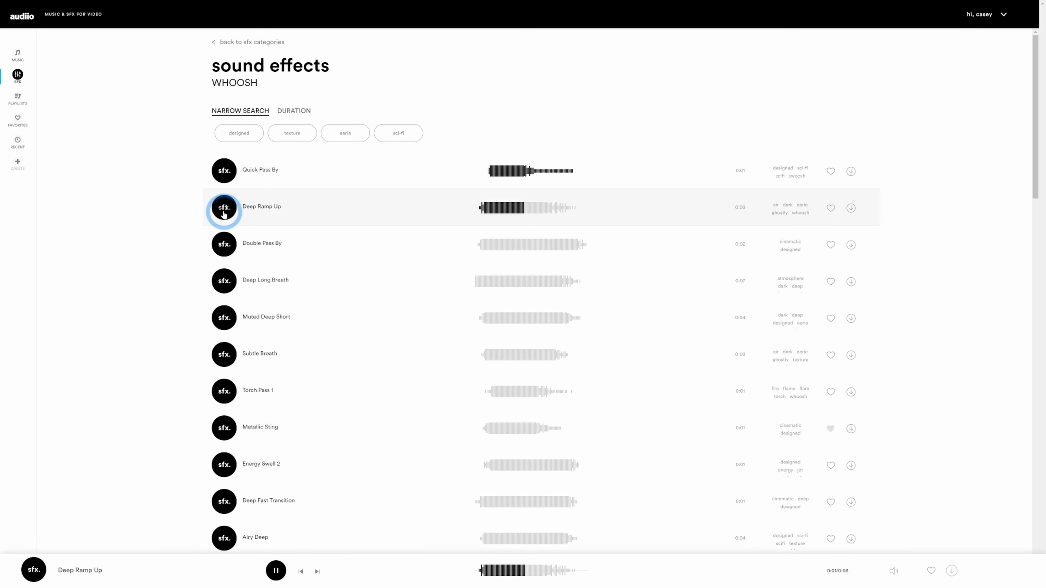
{"action": "left_click", "coordinate": [225, 246]}
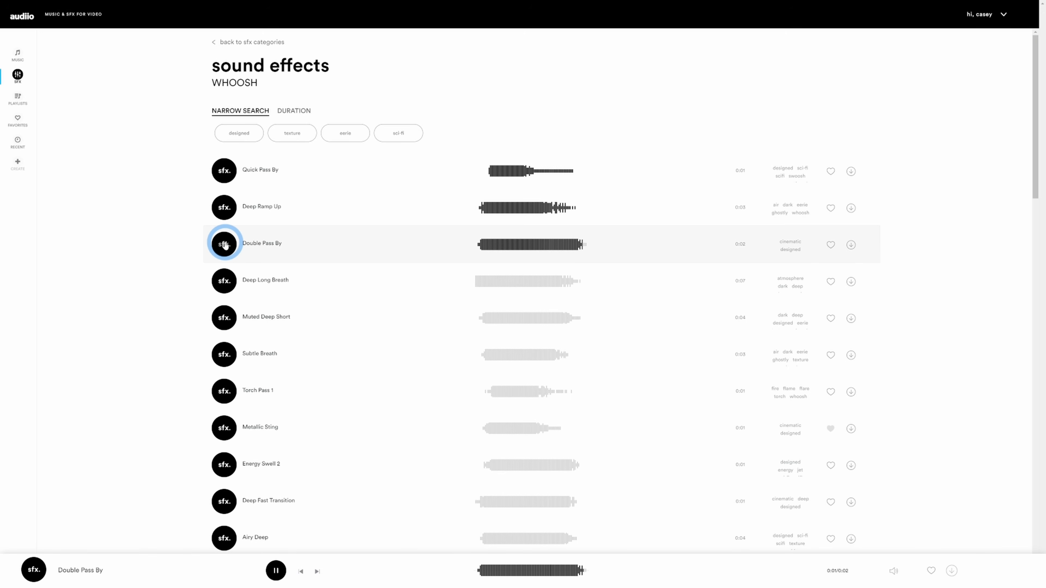
- Narrow the whoosh effects to designed and preview Double Pass By and Muted Deep Short
{"action": "left_click", "coordinate": [249, 138]}
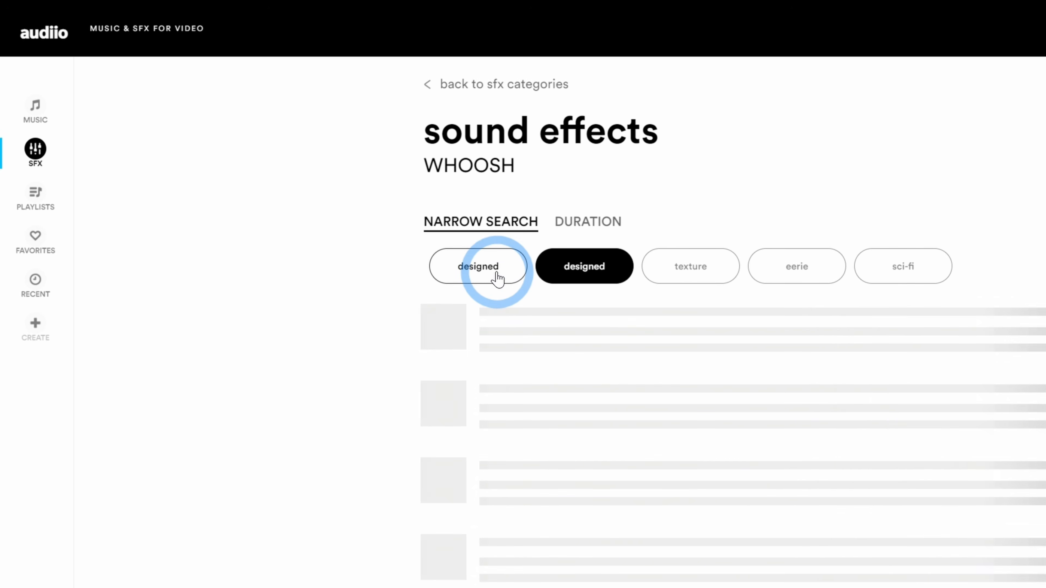
{"action": "left_click", "coordinate": [444, 430]}
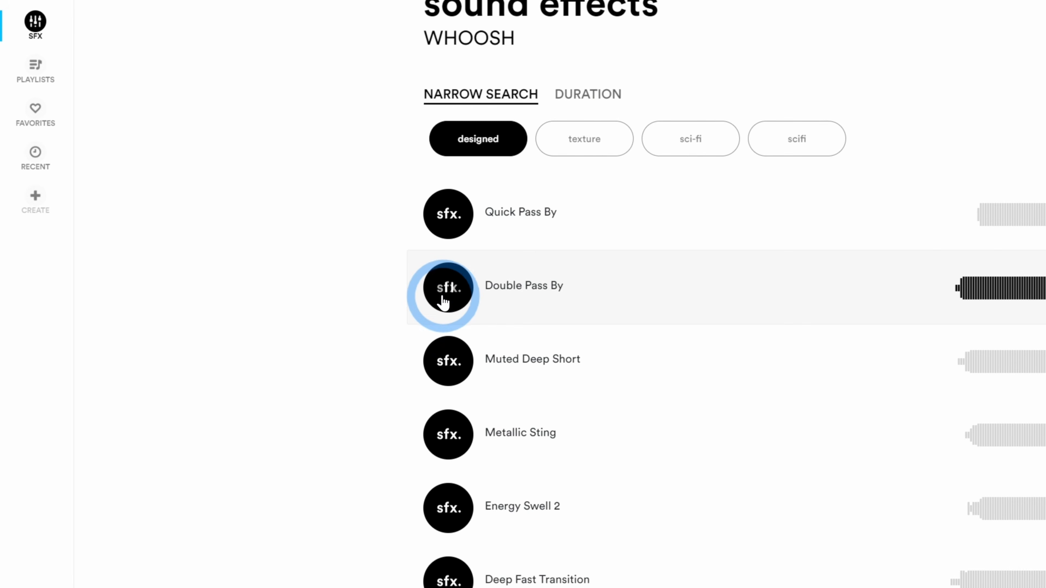
{"action": "left_click", "coordinate": [448, 361]}
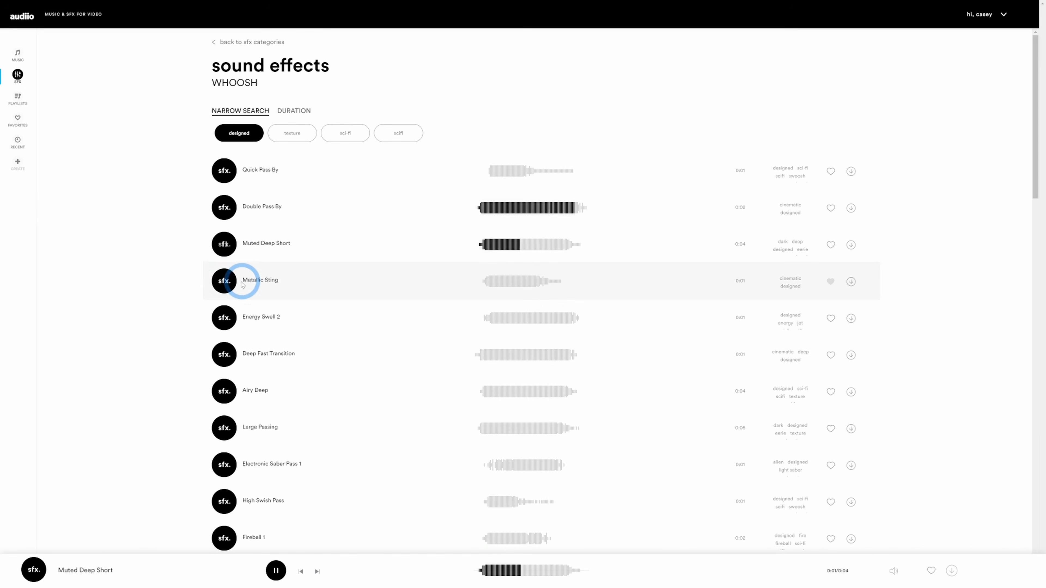
- Preview the Metallic Sting sound effect and download it to the SFX folder on the desktop
{"action": "left_click", "coordinate": [220, 282]}
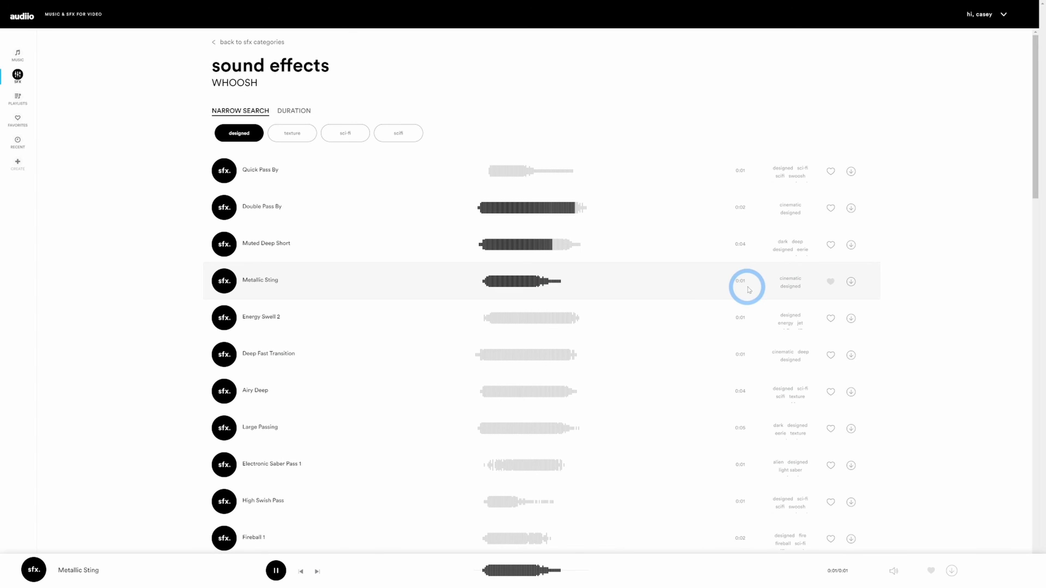
{"action": "left_click", "coordinate": [851, 283]}
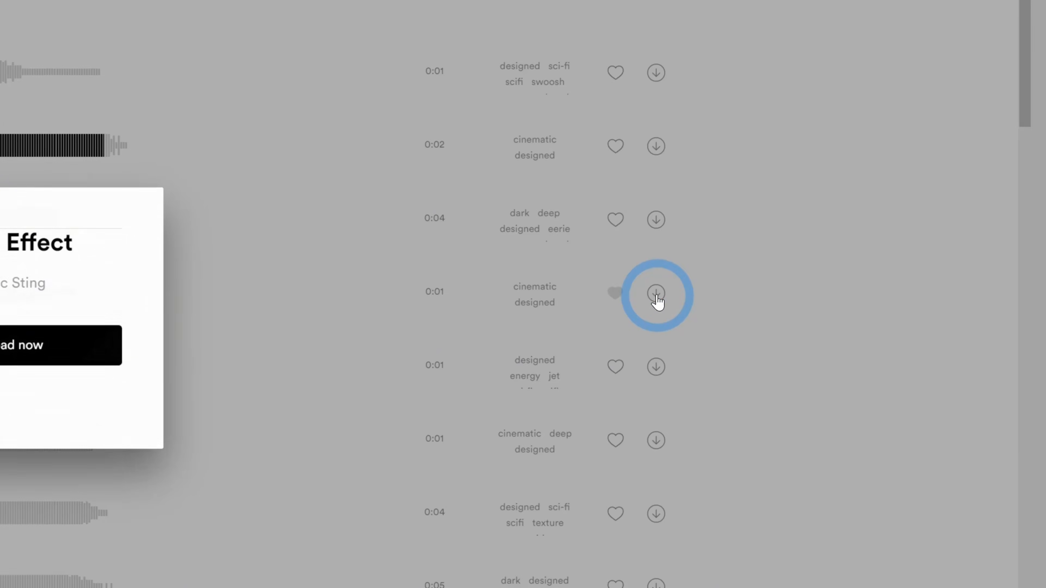
{"action": "left_click", "coordinate": [69, 348]}
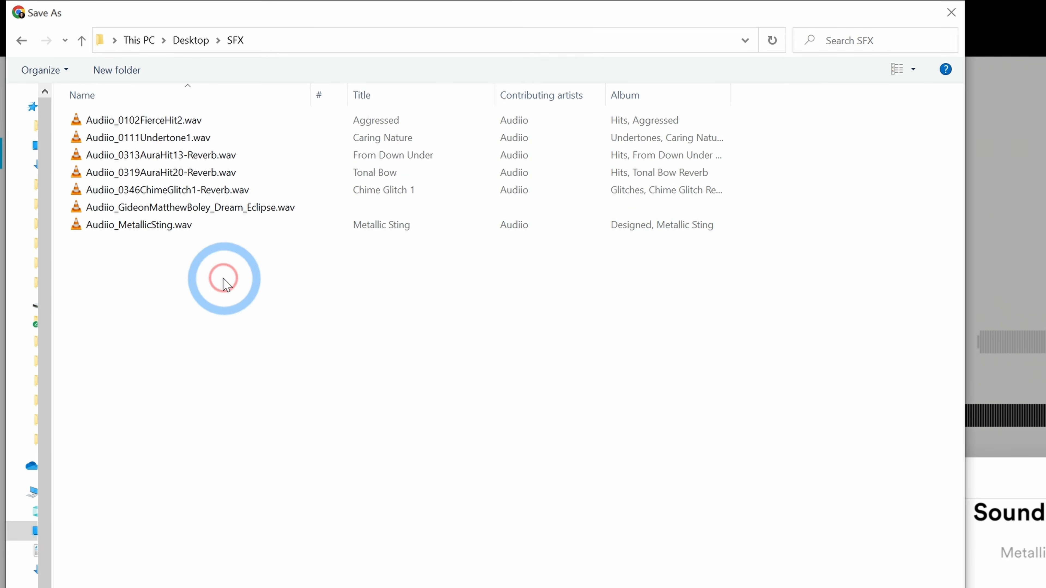
{"action": "left_click", "coordinate": [667, 237]}
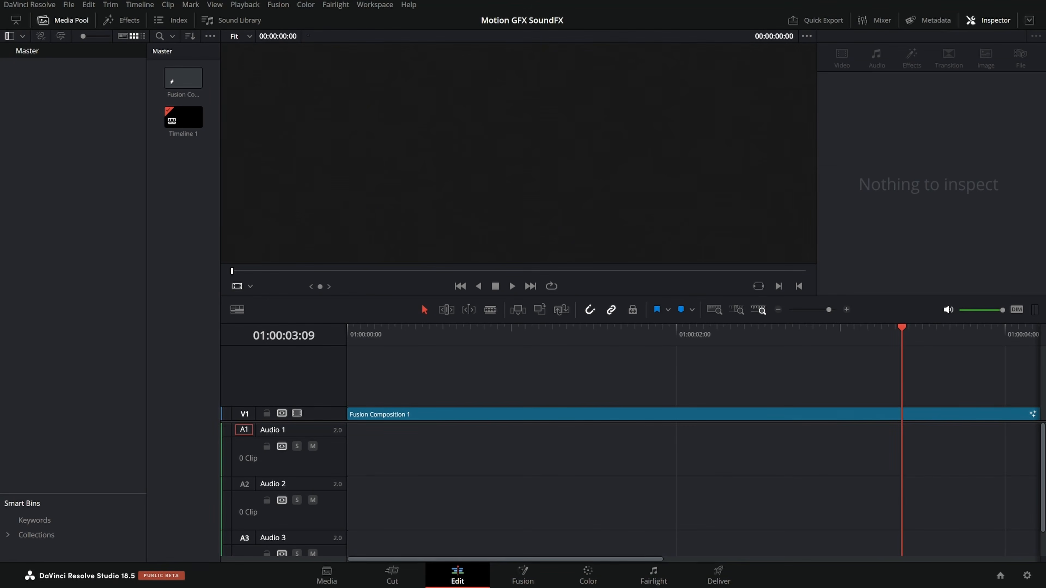
- Switch to DaVinci Resolve and import the seven Audiio sound files into the media pool
{"action": "left_click_drag", "start_coordinate": [119, 193], "coordinate": [186, 191]}
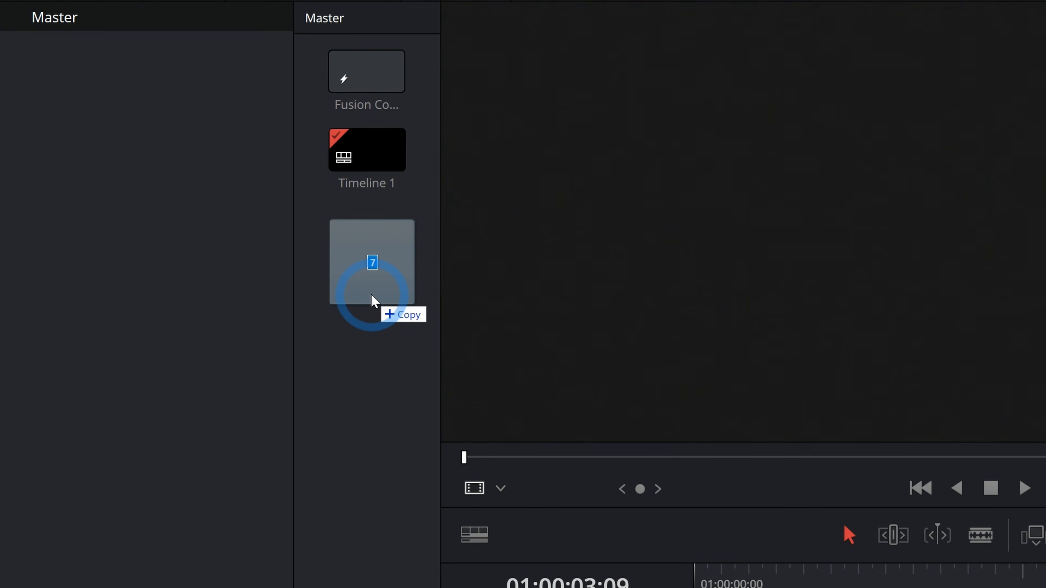
{"action": "left_click_drag", "start_coordinate": [373, 300], "coordinate": [369, 299]}
{"action": "left_click", "coordinate": [362, 303]}
{"action": "left_click", "coordinate": [479, 388]}
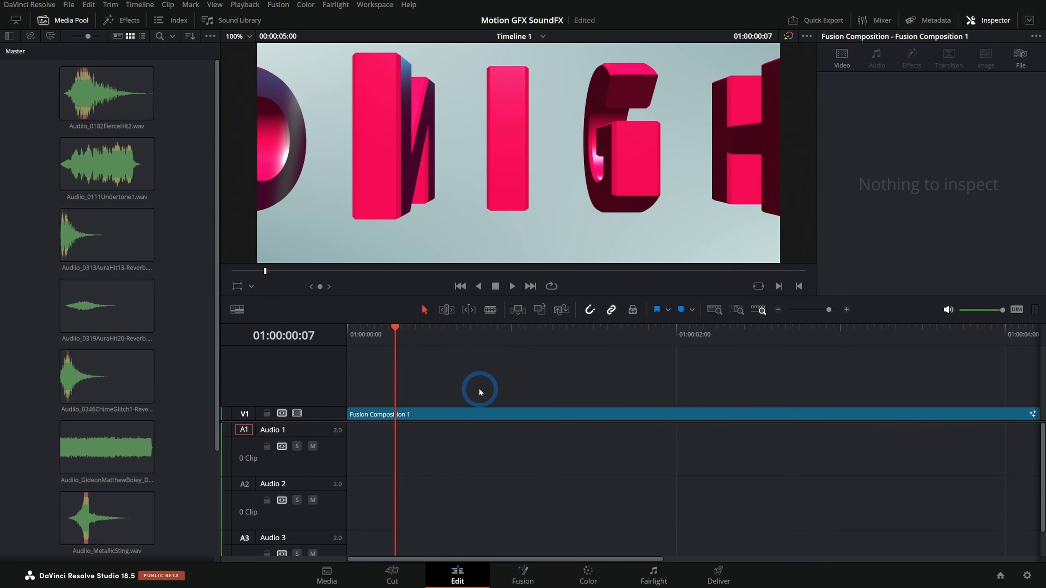
- Preview Audiio_0102FierceHit2.wav and place it on the Audio 1 track at the timeline's start
{"action": "left_click_drag", "start_coordinate": [442, 345], "coordinate": [463, 361]}
{"action": "left_click", "coordinate": [61, 93]}
{"action": "key", "text": "space"}
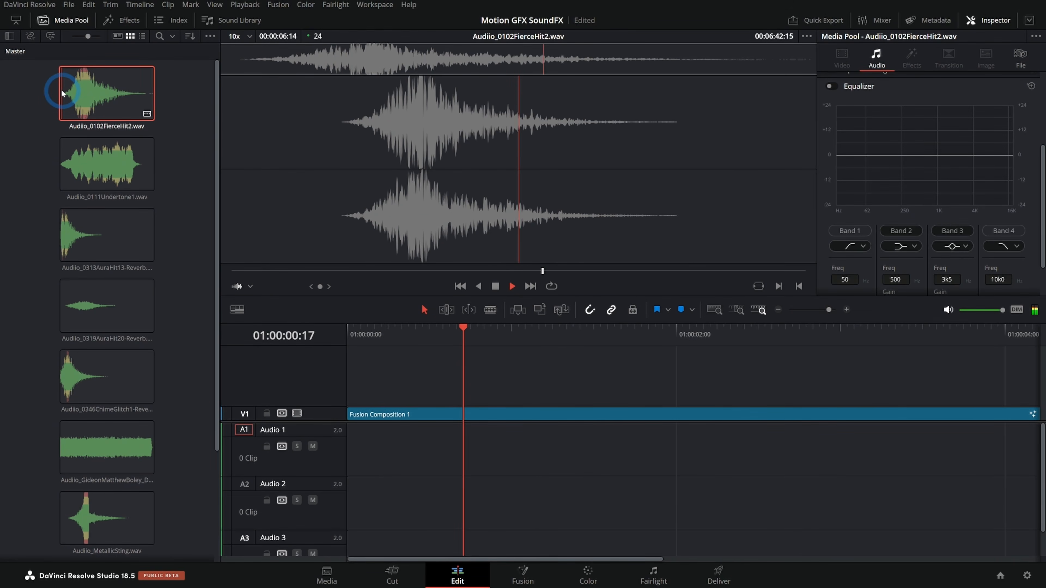
{"action": "left_click_drag", "start_coordinate": [77, 95], "coordinate": [402, 461]}
{"action": "left_click_drag", "start_coordinate": [539, 465], "coordinate": [442, 460]}
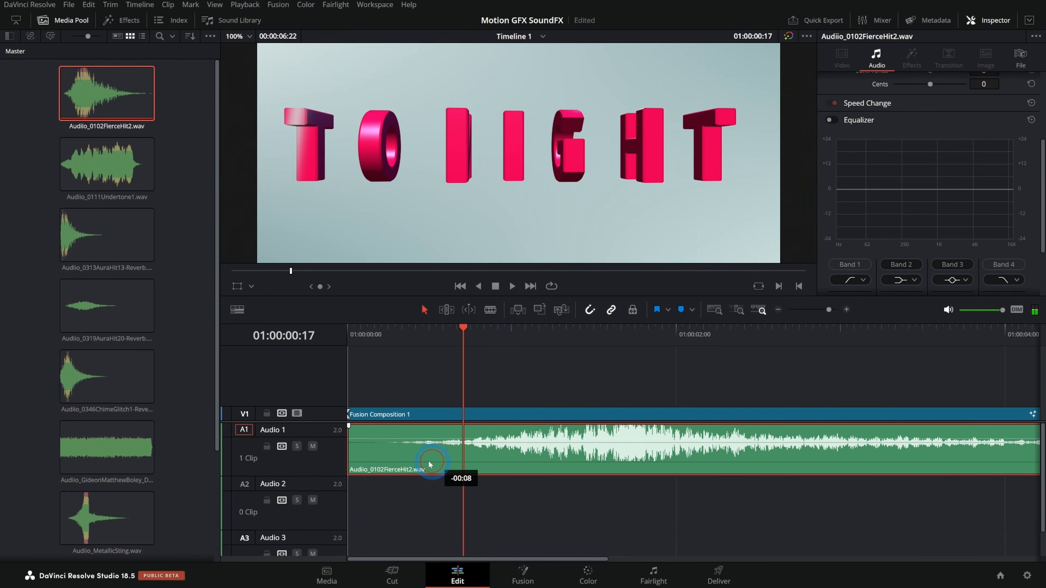
- Trim the quiet beginning of the FierceHit2 clip, give it a short fade-in and move it back to the timeline's start
{"action": "left_click_drag", "start_coordinate": [379, 338], "coordinate": [390, 340]}
{"action": "left_click", "coordinate": [362, 458]}
{"action": "left_click_drag", "start_coordinate": [355, 457], "coordinate": [456, 453]}
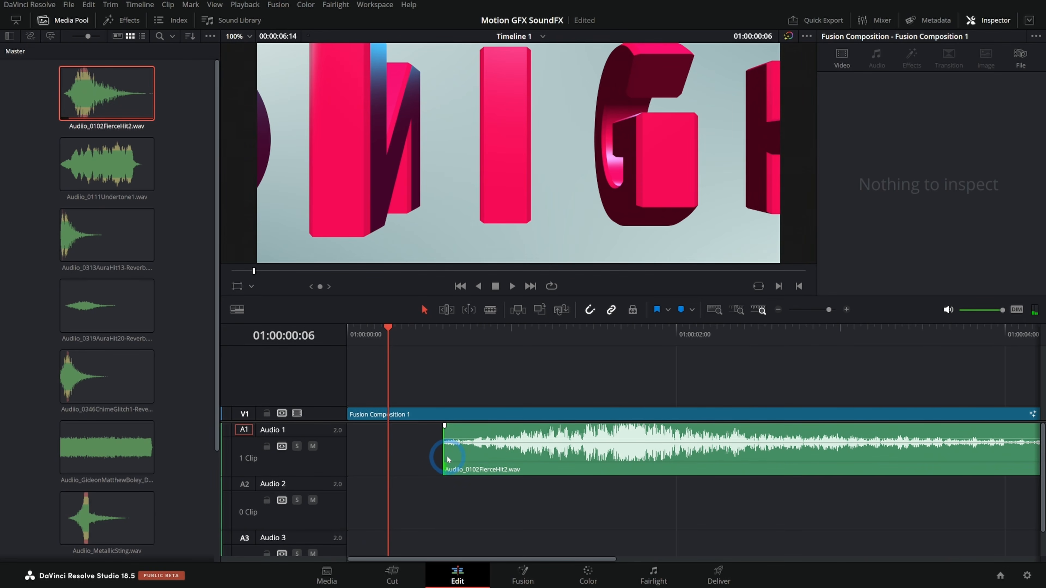
{"action": "left_click_drag", "start_coordinate": [445, 459], "coordinate": [507, 429]}
{"action": "left_click_drag", "start_coordinate": [585, 464], "coordinate": [463, 464]}
- Play the title animation from the start to check the timing of the FierceHit2 sound
{"action": "left_click", "coordinate": [350, 333]}
{"action": "left_click", "coordinate": [458, 356]}
{"action": "key", "text": "space"}
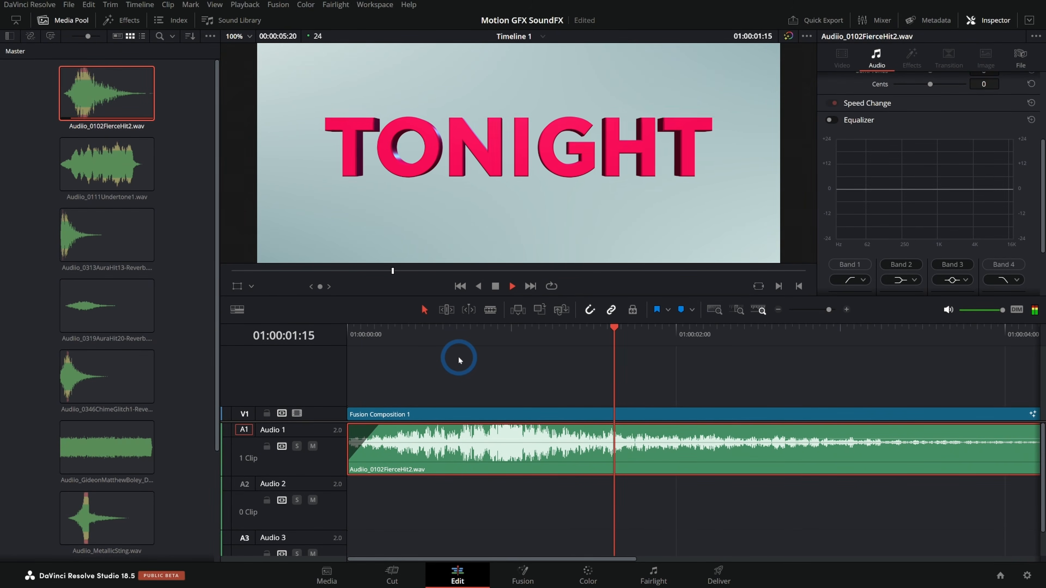
{"action": "key", "text": "space"}
- Shift the FierceHit2 clip slightly later to match the letters' turn, extend its beginning to the timeline's start and play it back
{"action": "left_click_drag", "start_coordinate": [631, 339], "coordinate": [546, 348]}
{"action": "left_click", "coordinate": [571, 450]}
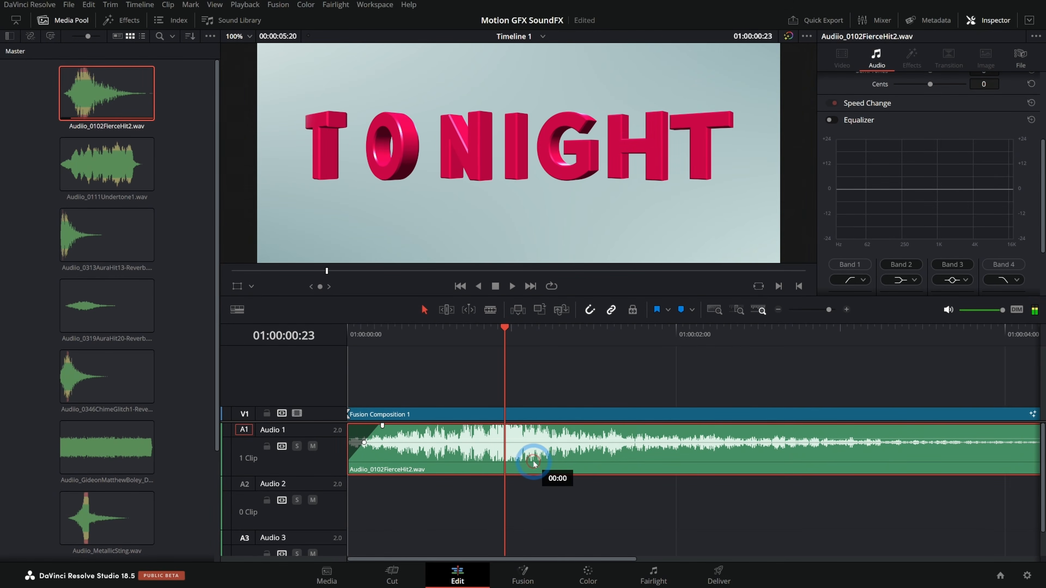
{"action": "left_click_drag", "start_coordinate": [533, 460], "coordinate": [548, 461]}
{"action": "left_click", "coordinate": [525, 384]}
{"action": "key", "text": "space"}
{"action": "key", "text": "space"}
{"action": "left_click_drag", "start_coordinate": [374, 462], "coordinate": [367, 462]}
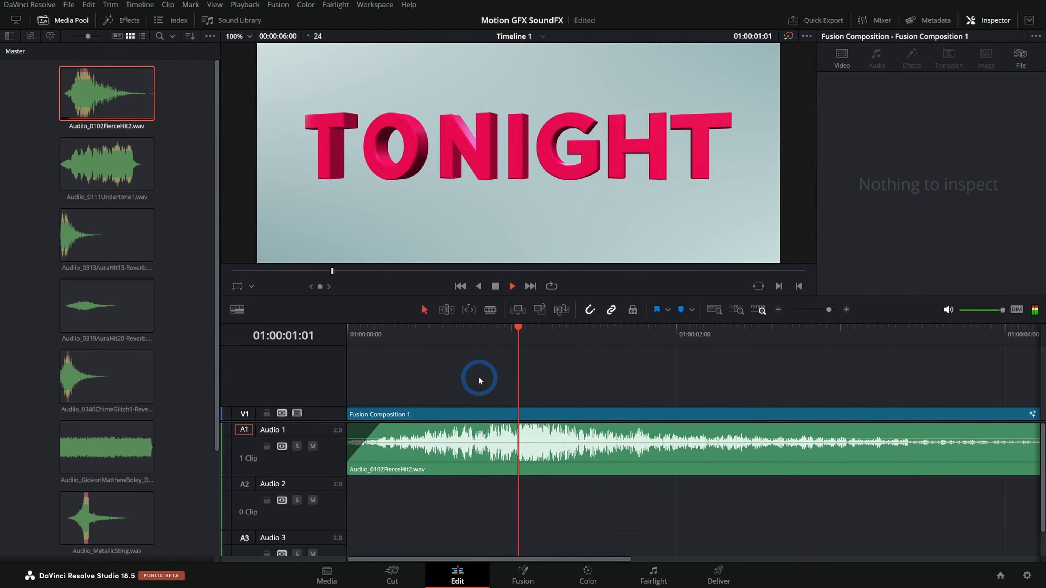
{"action": "key", "text": "space"}
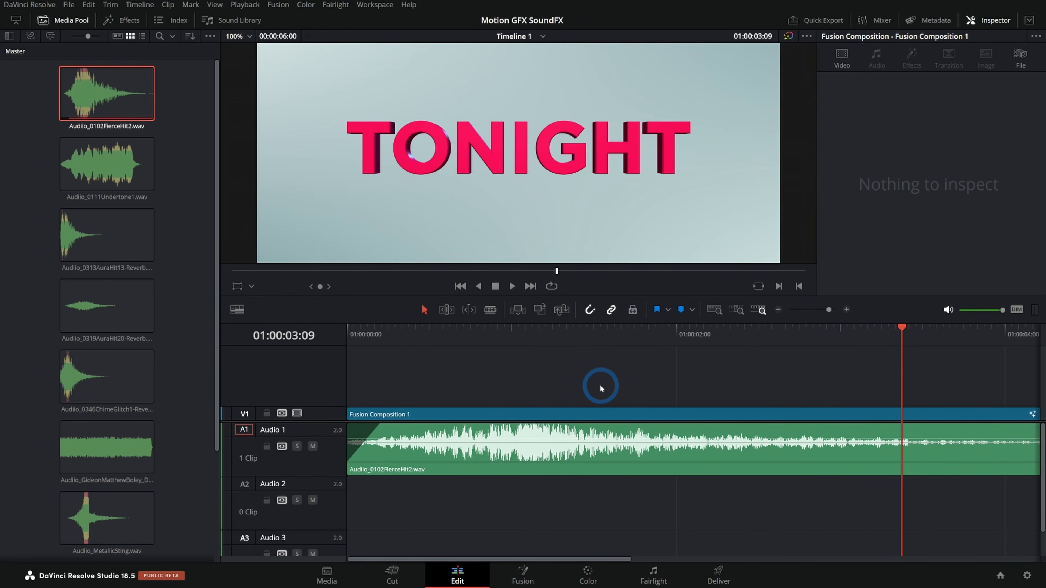
- Place Audiio_MetallicSting.wav on the Audio 2 track starting at about 2.4 seconds and play back that section
{"action": "left_click_drag", "start_coordinate": [600, 336], "coordinate": [777, 352]}
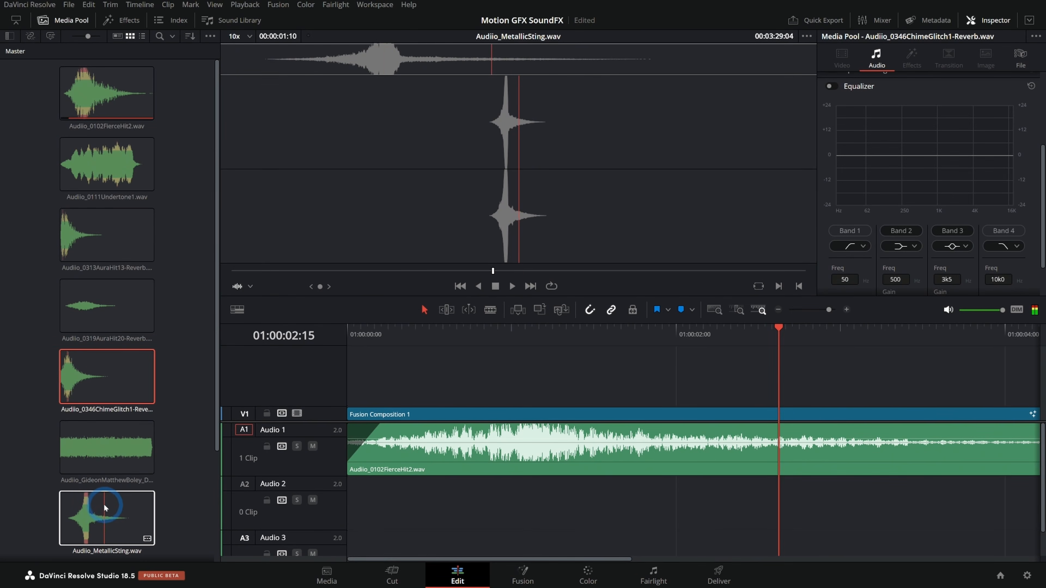
{"action": "left_click_drag", "start_coordinate": [112, 504], "coordinate": [497, 493]}
{"action": "left_click_drag", "start_coordinate": [658, 336], "coordinate": [763, 343]}
{"action": "left_click_drag", "start_coordinate": [513, 501], "coordinate": [851, 517]}
{"action": "left_click", "coordinate": [702, 333]}
{"action": "key", "text": "space"}
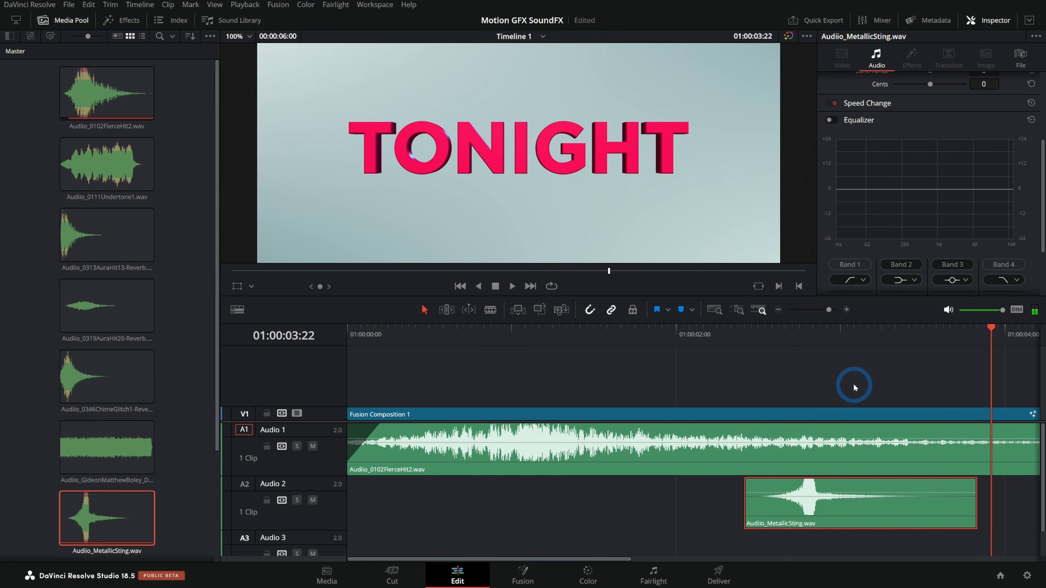
- Preview Audiio_0111Undertone1.wav, place it on the Audio 3 track at the timeline's start and play the mix
{"action": "scroll", "coordinate": [853, 384], "scroll_direction": "right", "scroll_amount": 5}
{"action": "scroll", "coordinate": [317, 421], "scroll_direction": "down", "scroll_amount": 2}
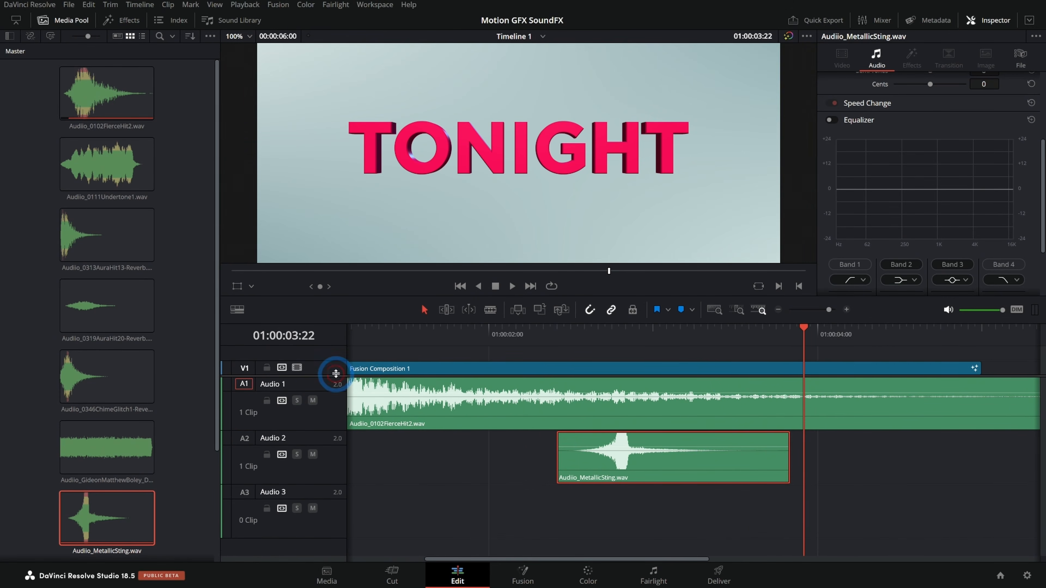
{"action": "scroll", "coordinate": [584, 467], "scroll_direction": "down", "scroll_amount": 2}
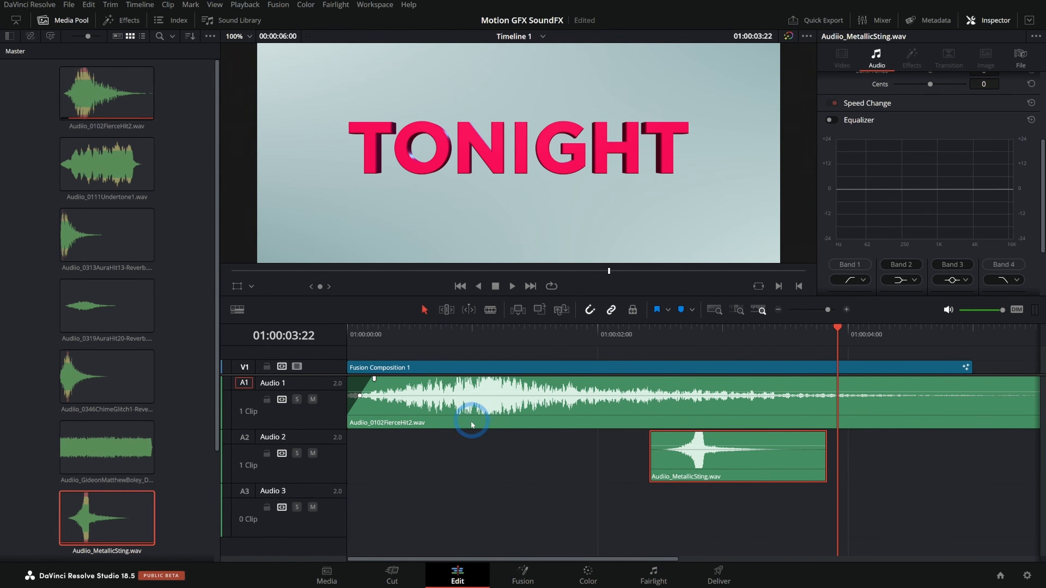
{"action": "left_click", "coordinate": [669, 428]}
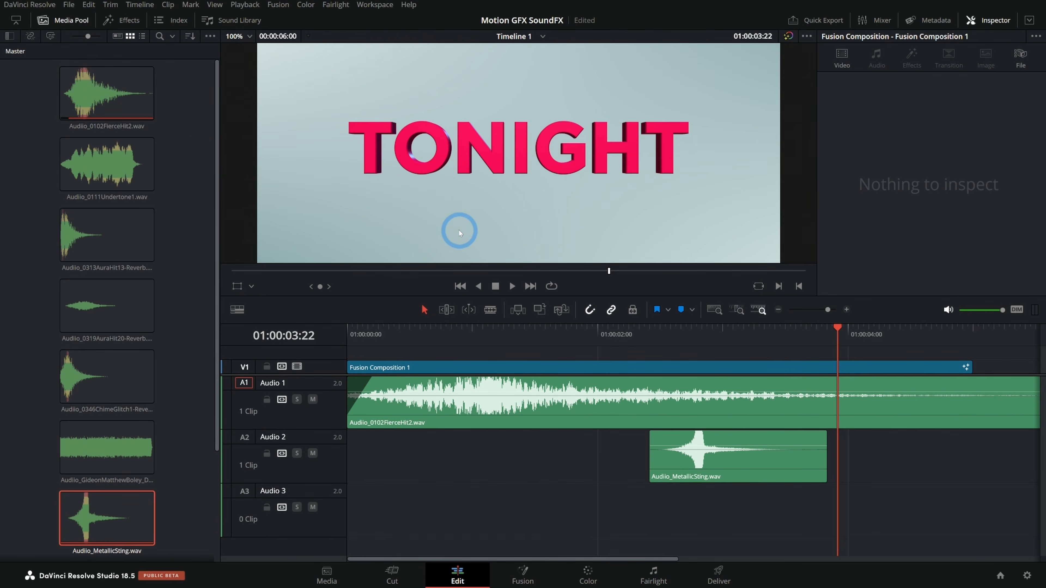
{"action": "left_click", "coordinate": [103, 163]}
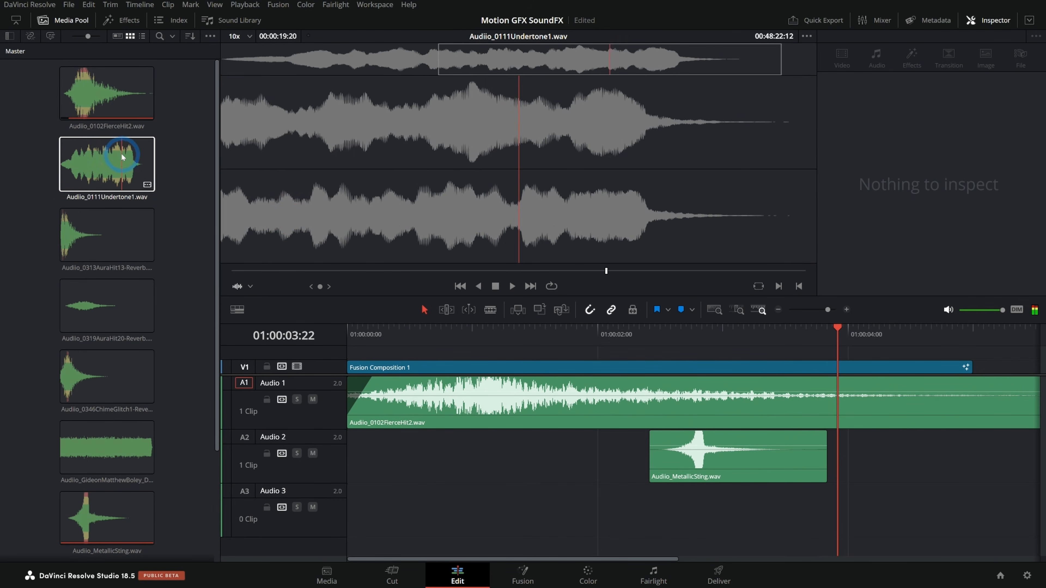
{"action": "left_click_drag", "start_coordinate": [82, 152], "coordinate": [377, 515]}
{"action": "left_click_drag", "start_coordinate": [497, 520], "coordinate": [466, 518]}
{"action": "key", "text": "Home"}
{"action": "key", "text": "space"}
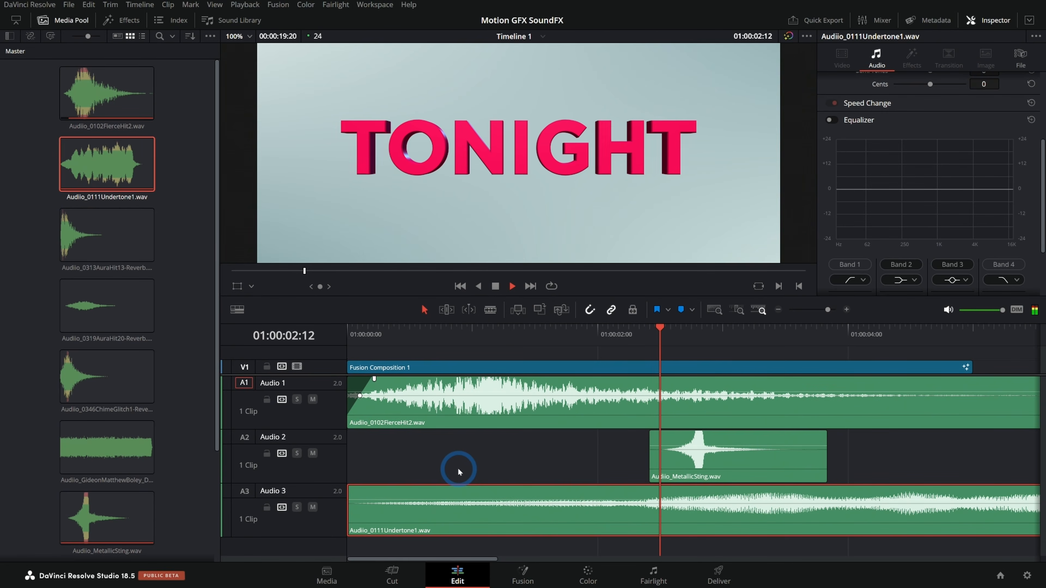
{"action": "key", "text": "space"}
- Trim about 11 seconds off the beginning of the Undertone1 clip and move it so its swell dies out as the title ends
{"action": "left_click", "coordinate": [357, 528]}
{"action": "scroll", "coordinate": [507, 500], "scroll_direction": "down", "scroll_amount": 5}
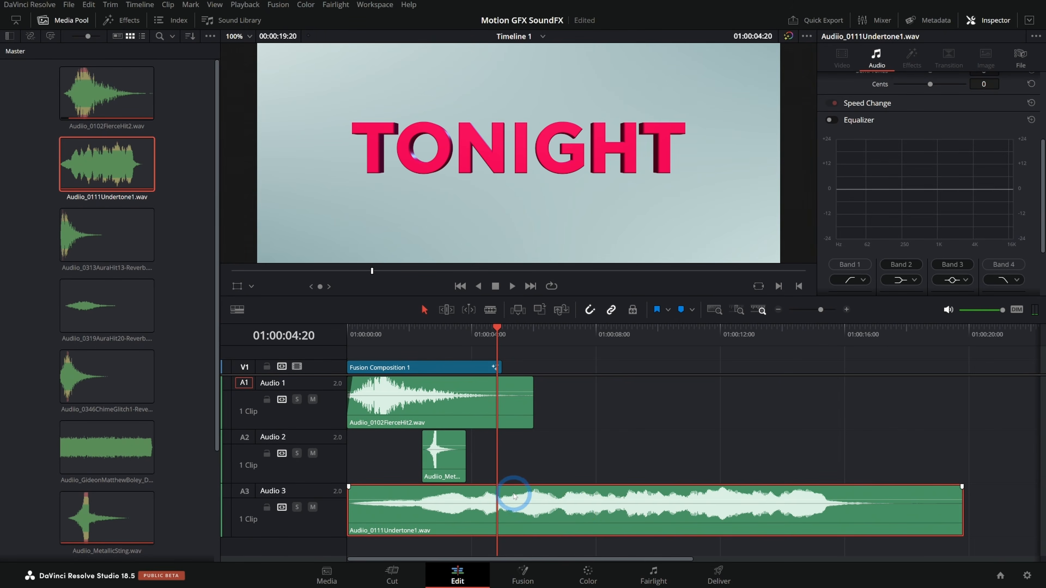
{"action": "left_click_drag", "start_coordinate": [351, 521], "coordinate": [694, 529]}
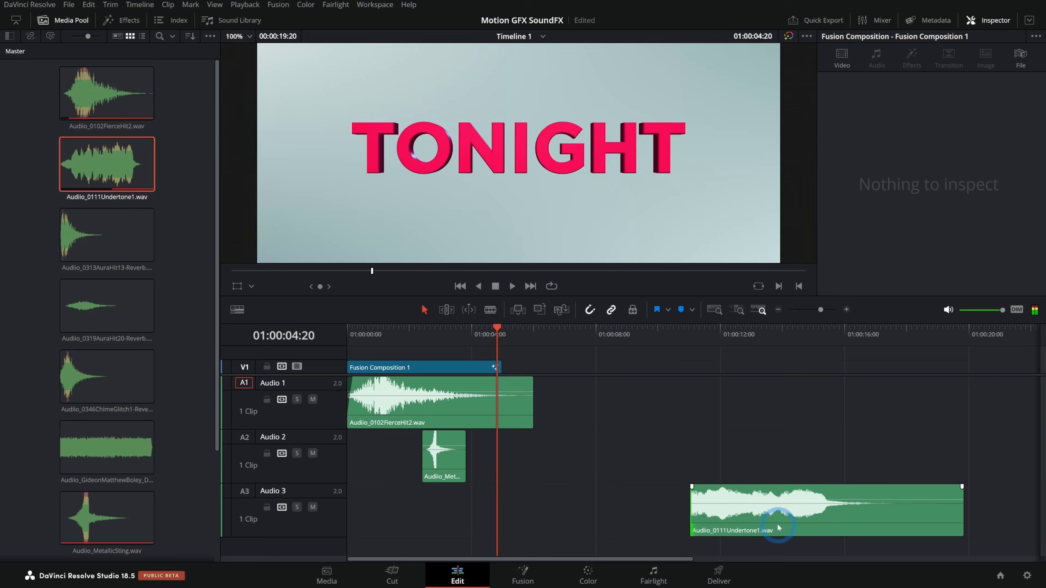
{"action": "left_click_drag", "start_coordinate": [777, 528], "coordinate": [435, 509]}
{"action": "scroll", "coordinate": [529, 515], "scroll_direction": "up", "scroll_amount": 2}
{"action": "left_click_drag", "start_coordinate": [529, 515], "coordinate": [571, 532]}
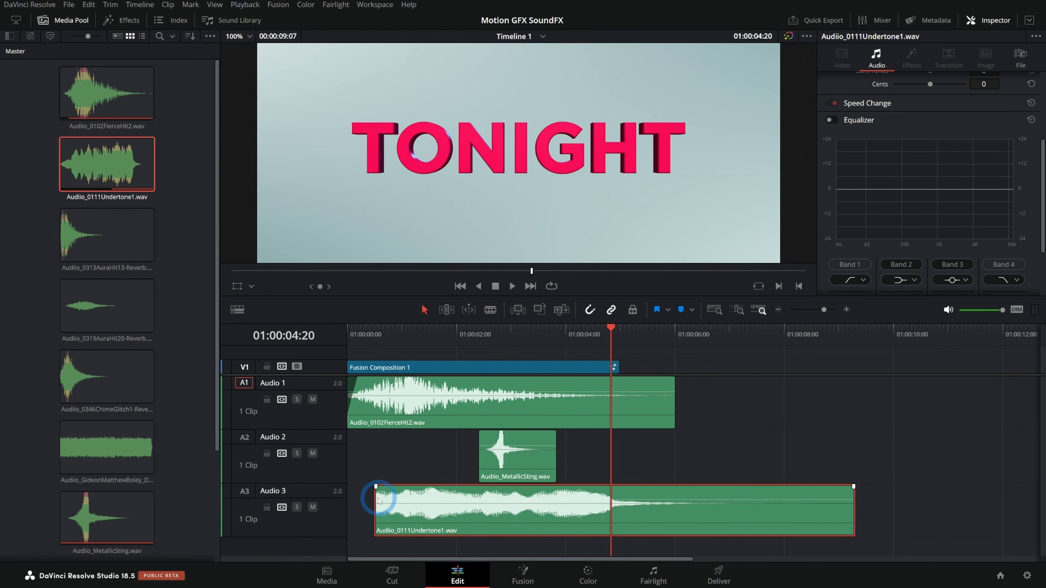
- Play the timeline from the start to check the repositioned Undertone1 clip against the title
{"action": "left_click", "coordinate": [379, 462]}
{"action": "left_click_drag", "start_coordinate": [363, 334], "coordinate": [254, 347]}
{"action": "key", "text": "space"}
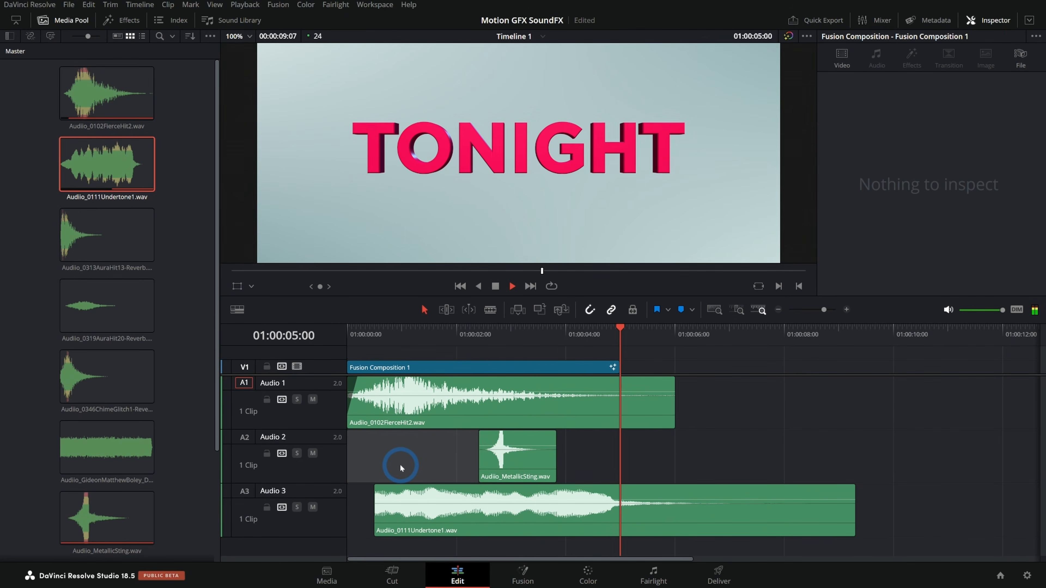
{"action": "key", "text": "space"}
- Extend the Undertone1 clip back to the timeline's start, give it a curved fade-in of about 1.5 seconds and play it back
{"action": "left_click", "coordinate": [408, 464]}
{"action": "left_click_drag", "start_coordinate": [374, 524], "coordinate": [328, 524]}
{"action": "left_click_drag", "start_coordinate": [350, 486], "coordinate": [403, 486]}
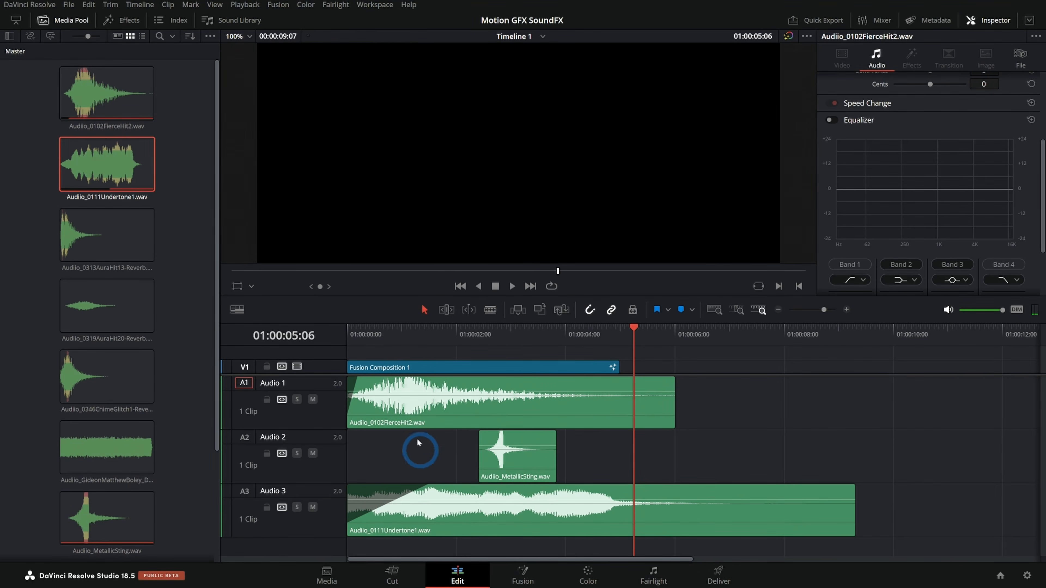
{"action": "left_click", "coordinate": [388, 505]}
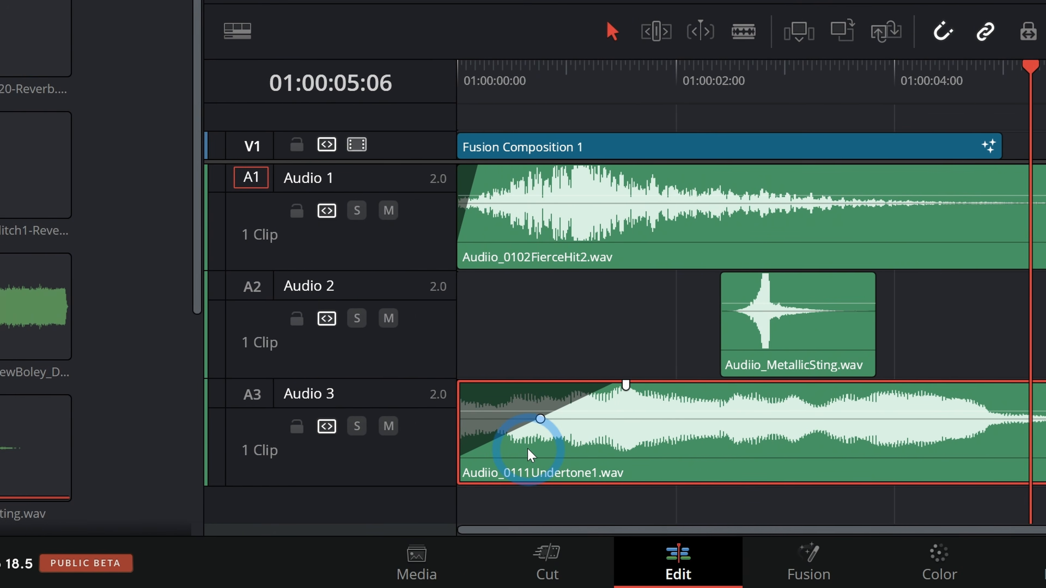
{"action": "left_click_drag", "start_coordinate": [522, 422], "coordinate": [530, 436]}
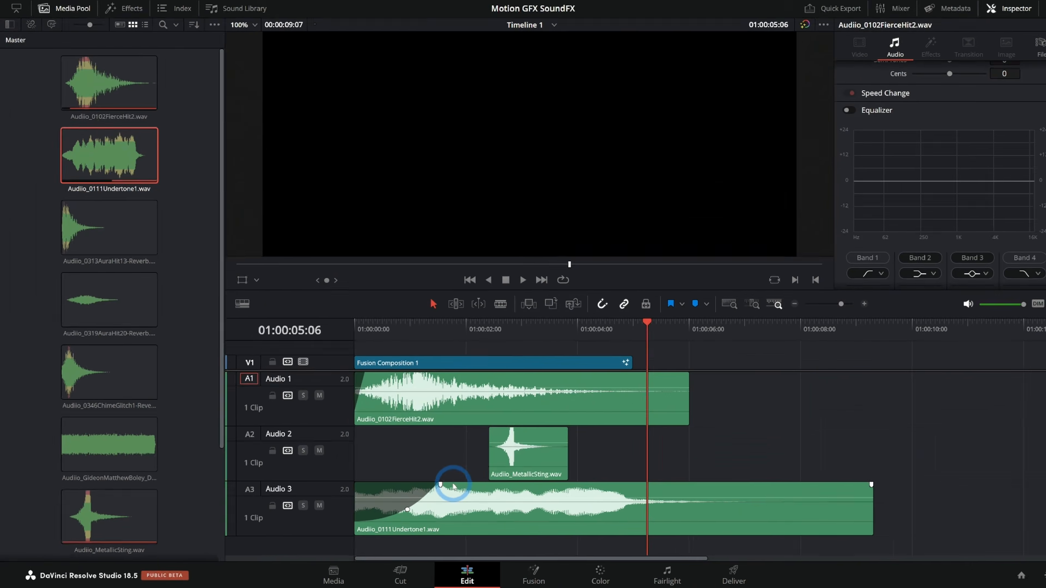
{"action": "left_click_drag", "start_coordinate": [507, 71], "coordinate": [232, 252]}
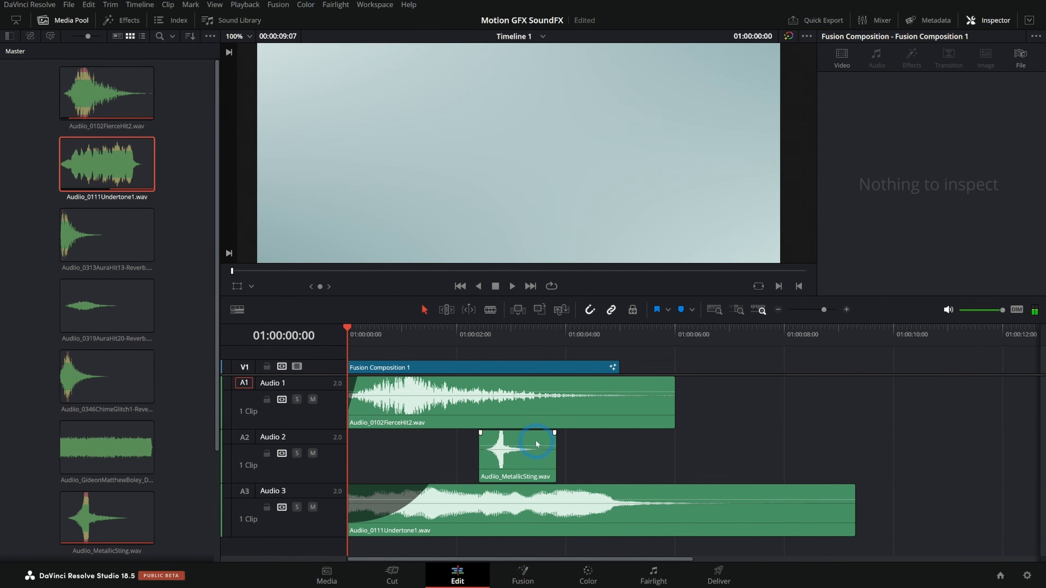
{"action": "key", "text": "space"}
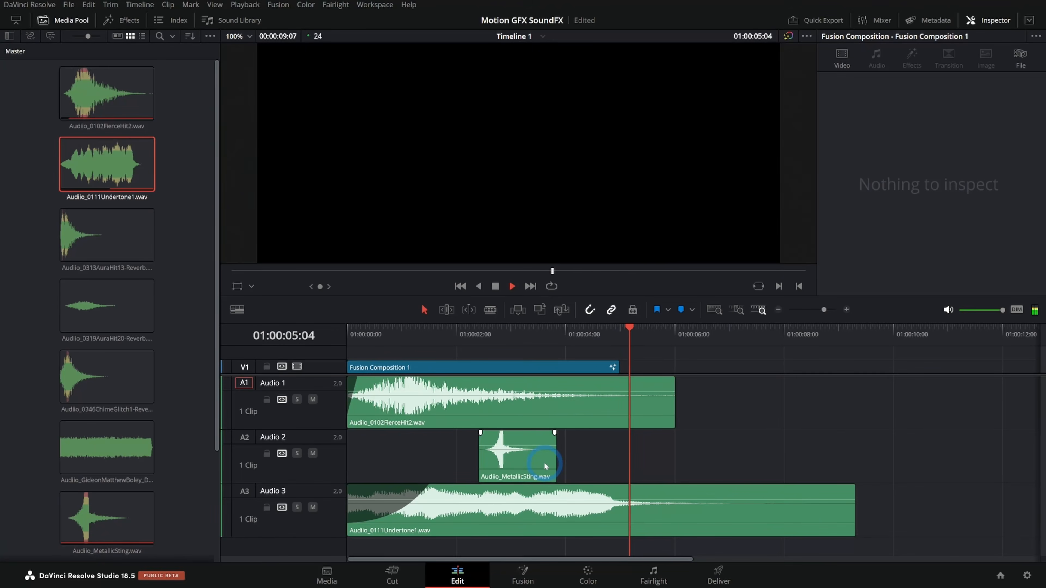
- Trim the end of the Undertone1 clip to 01:00:06:10 and add short fade-outs to all three audio clips
{"action": "left_click", "coordinate": [849, 498]}
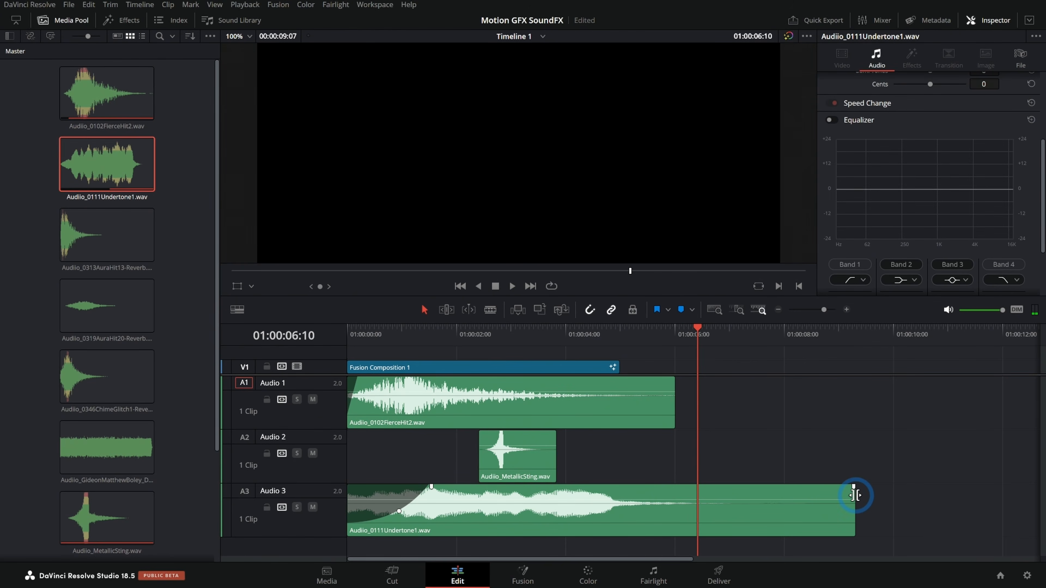
{"action": "left_click_drag", "start_coordinate": [853, 496], "coordinate": [696, 489]}
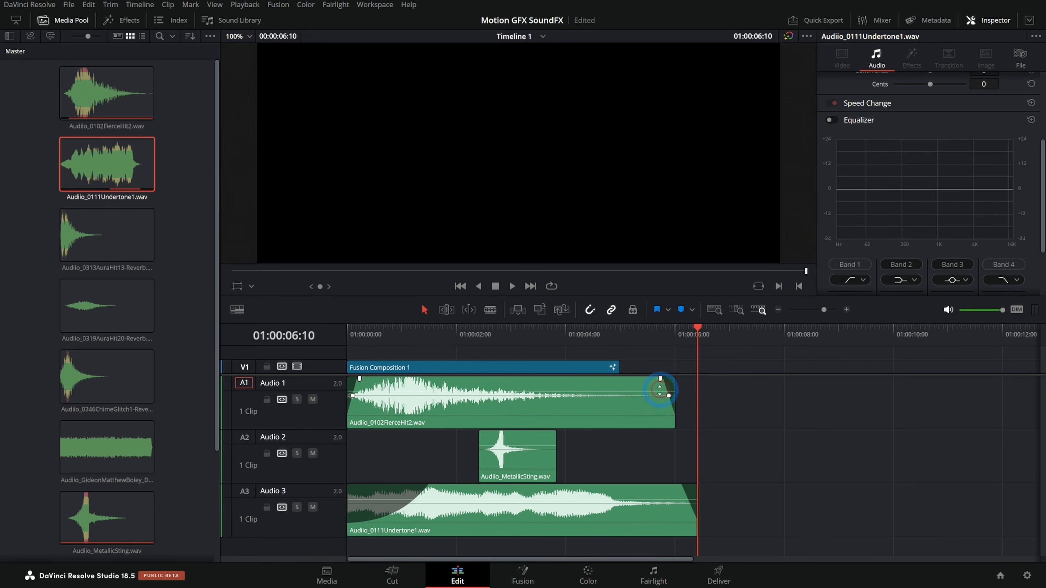
{"action": "left_click_drag", "start_coordinate": [551, 431], "coordinate": [544, 433]}
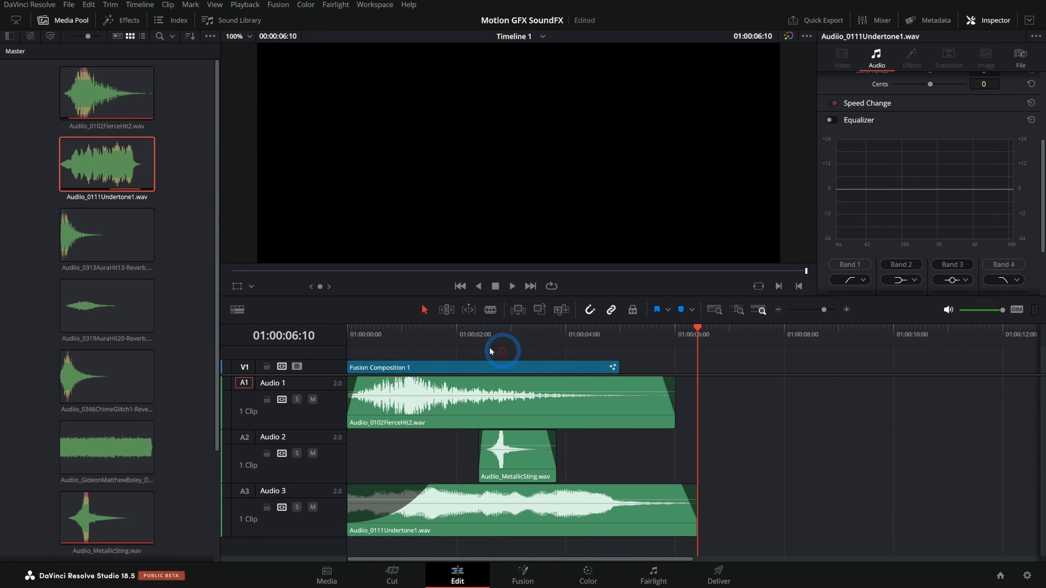
- Play the title from the start to review the three layered sound effects with their fades
{"action": "left_click", "coordinate": [434, 340]}
{"action": "double_click", "coordinate": [671, 517]}
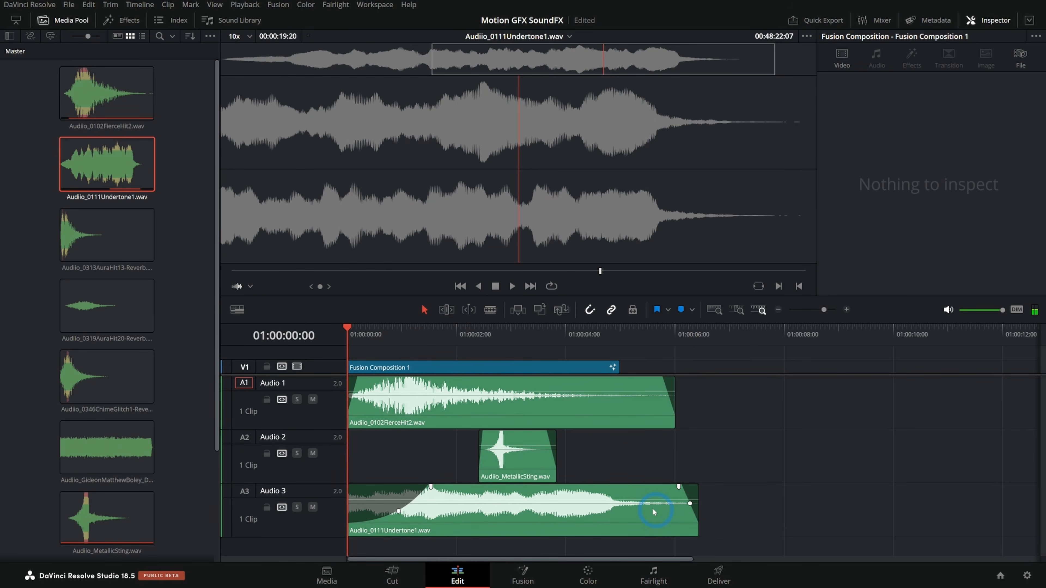
{"action": "left_click", "coordinate": [434, 466]}
{"action": "key", "text": "space"}
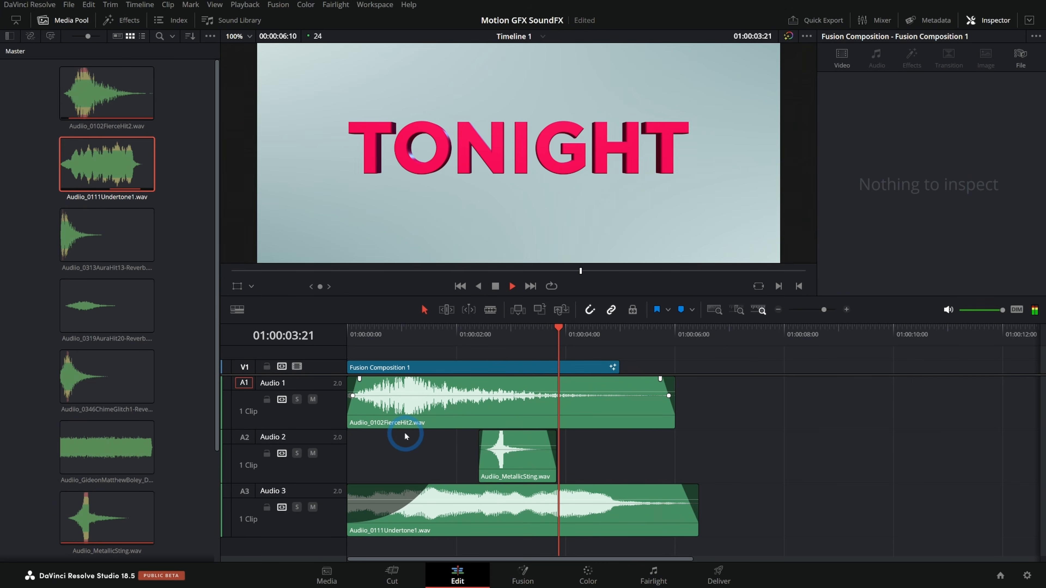
{"action": "left_click", "coordinate": [457, 341]}
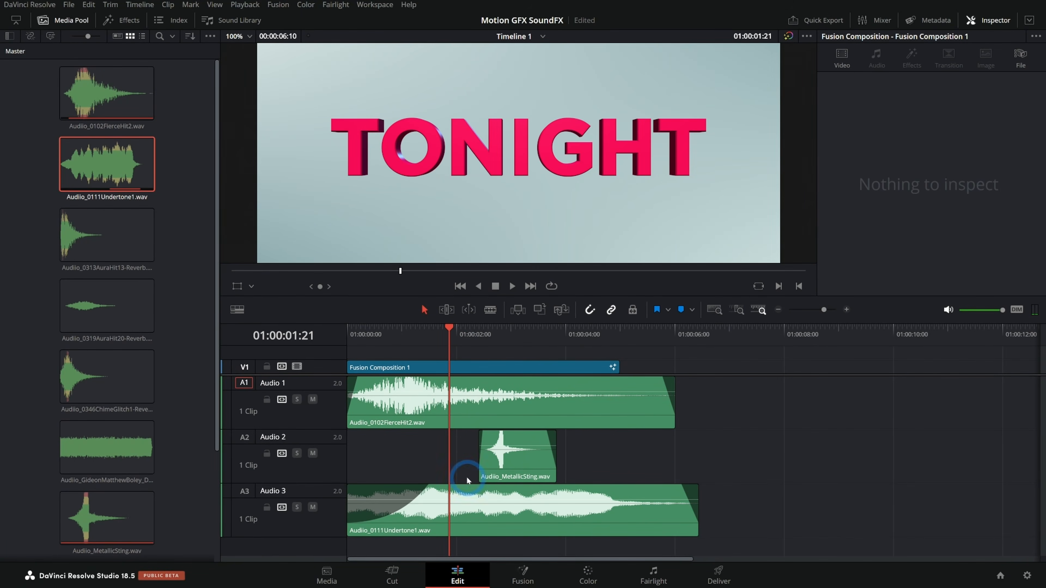
- Move the disabled Undertone1 clip to Audio 4, place the Dream_Eclipse music at the start of Audio 3 and play it
{"action": "left_click", "coordinate": [478, 527]}
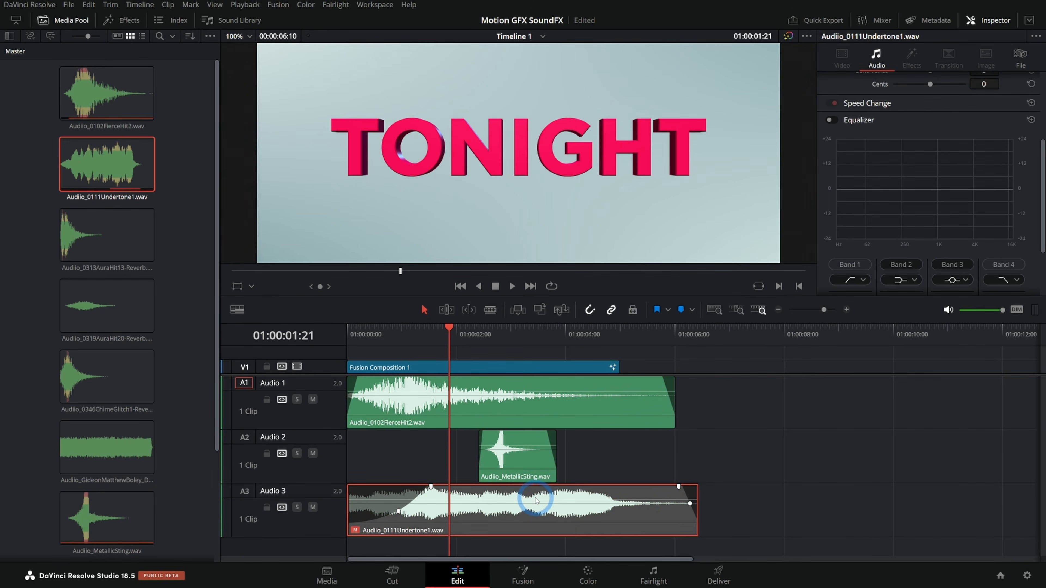
{"action": "left_click_drag", "start_coordinate": [533, 528], "coordinate": [525, 540]}
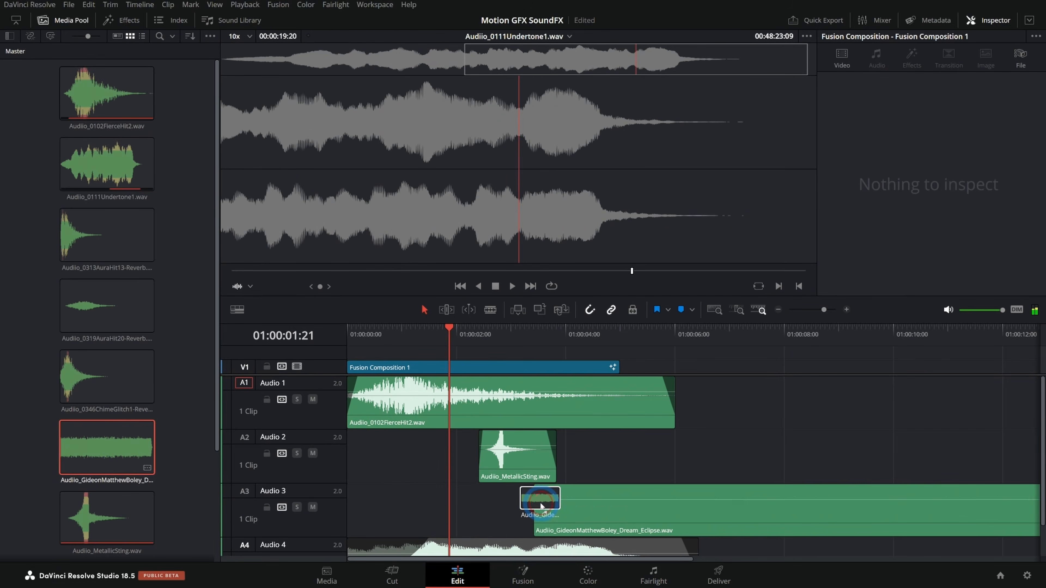
{"action": "left_click_drag", "start_coordinate": [536, 495], "coordinate": [358, 515]}
{"action": "key", "text": "Home"}
{"action": "key", "text": "space"}
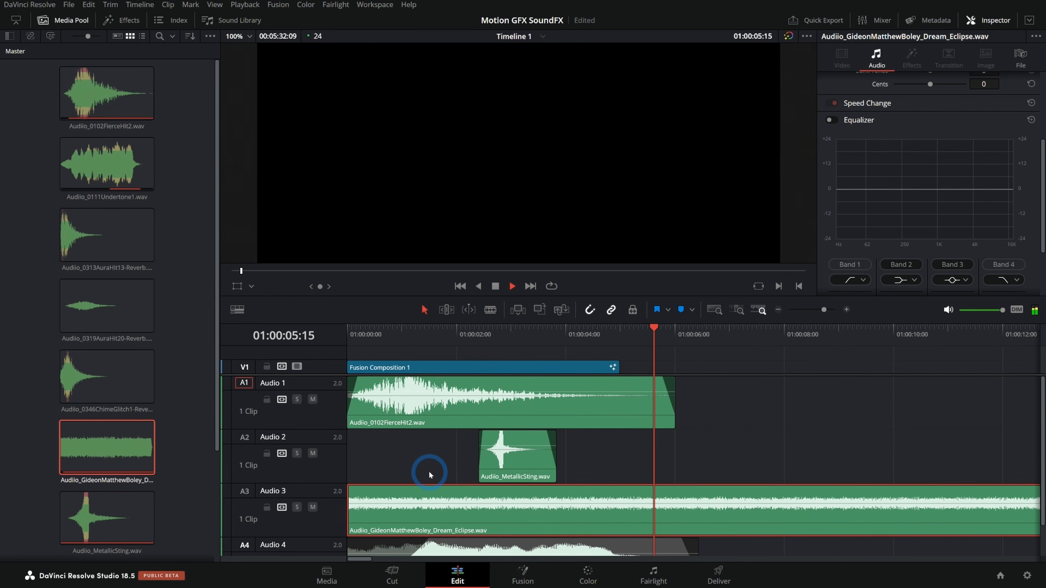
{"action": "key", "text": "space"}
- Split the Dream_Eclipse music at 01:05:12:17, delete the part before it and place its ending at the timeline's start
{"action": "scroll", "coordinate": [453, 509], "scroll_direction": "down", "scroll_amount": 5}
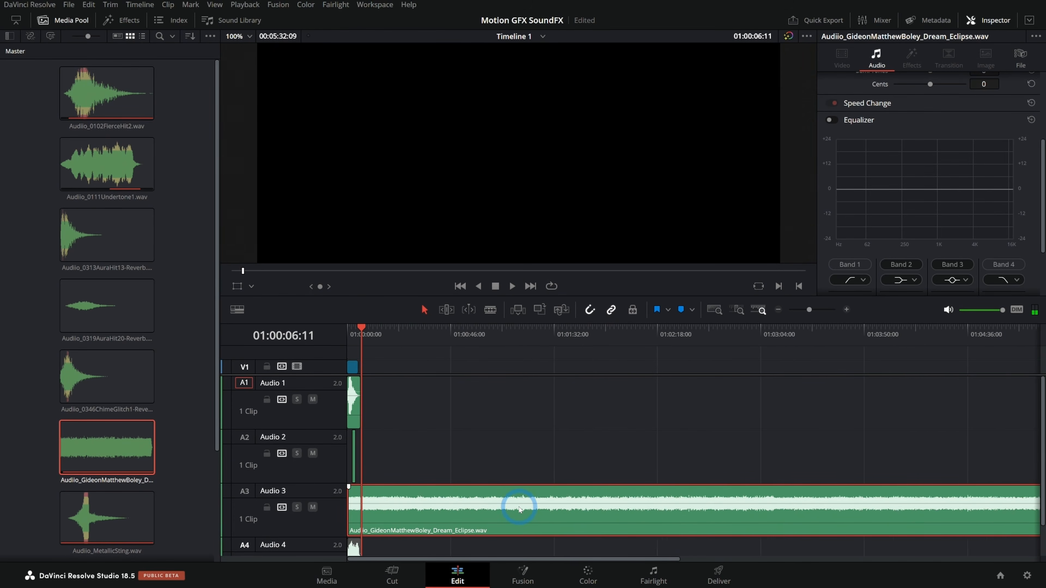
{"action": "scroll", "coordinate": [527, 509], "scroll_direction": "down", "scroll_amount": 2}
{"action": "left_click_drag", "start_coordinate": [735, 334], "coordinate": [671, 341]}
{"action": "key", "text": "ctrl+b"}
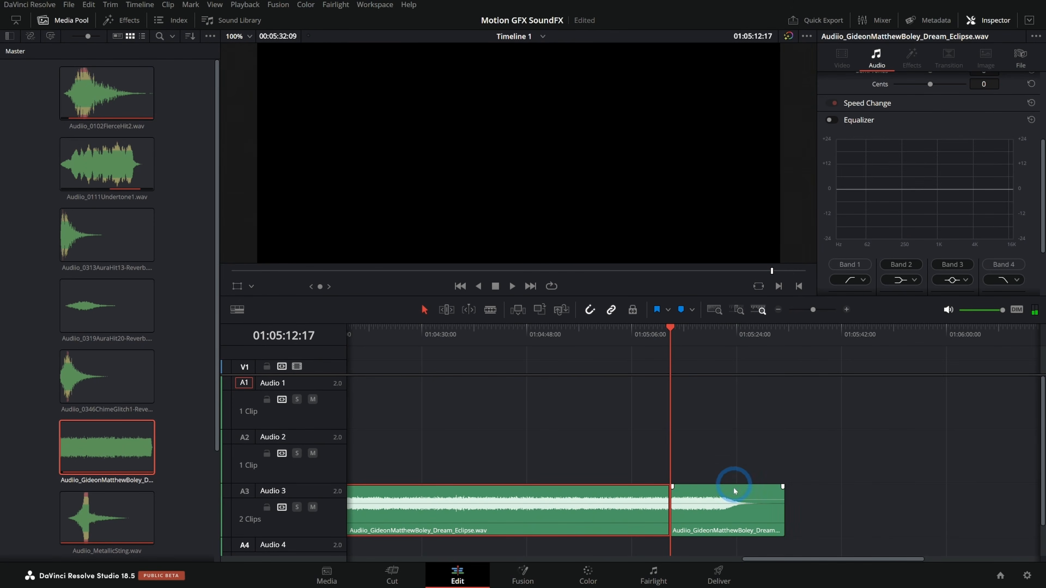
{"action": "key", "text": "shift+Delete"}
{"action": "scroll", "coordinate": [426, 436], "scroll_direction": "up", "scroll_amount": 5}
{"action": "left_click_drag", "start_coordinate": [349, 523], "coordinate": [641, 520]}
{"action": "left_click_drag", "start_coordinate": [772, 517], "coordinate": [438, 521]}
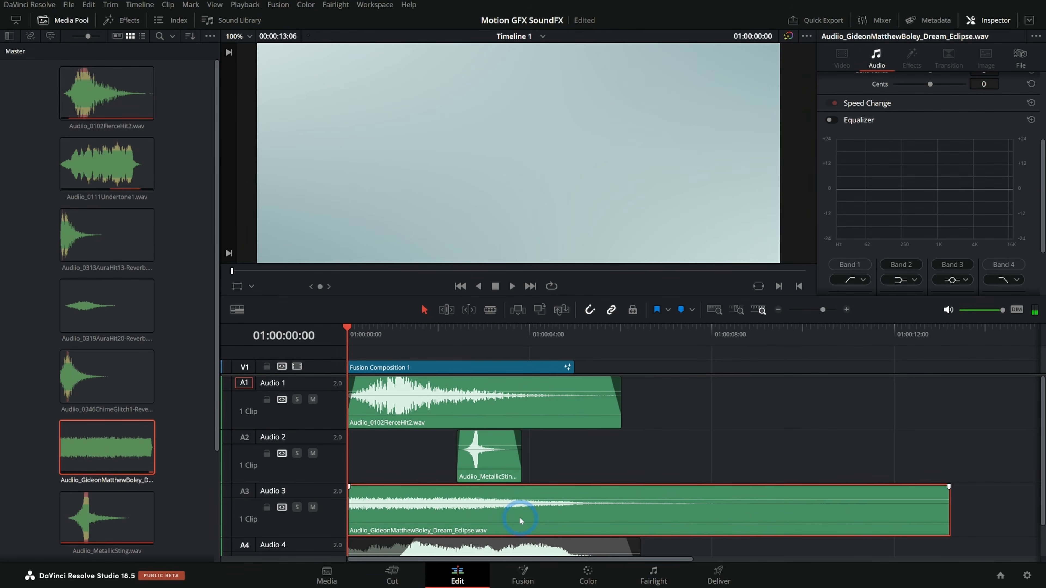
- Give the Dream_Eclipse clip on Audio 3 a curved fade-in of about 1.7 seconds and play it with the title
{"action": "left_click_drag", "start_coordinate": [348, 487], "coordinate": [425, 486]}
{"action": "key", "text": "space"}
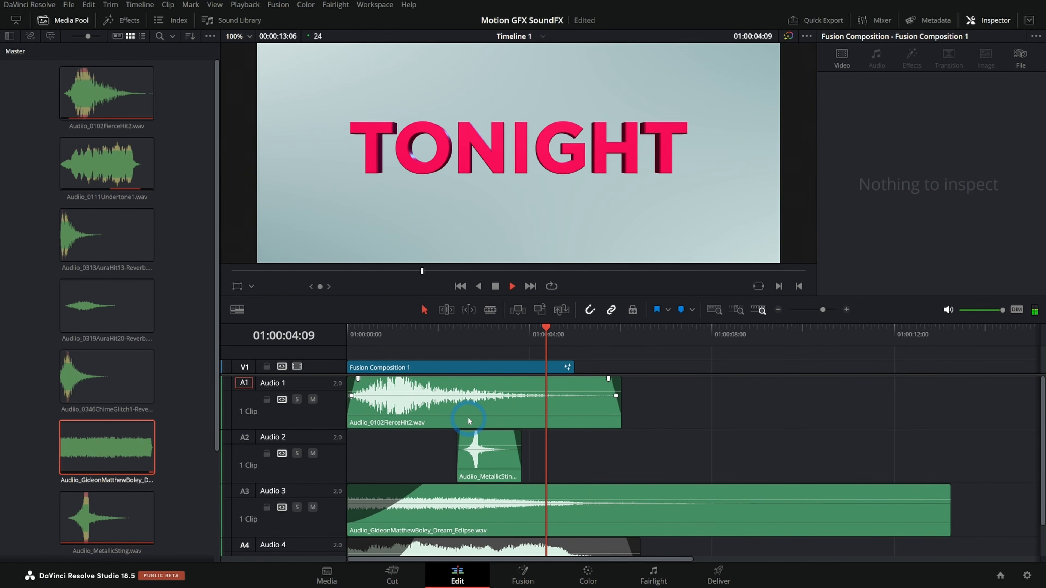
{"action": "key", "text": "space"}
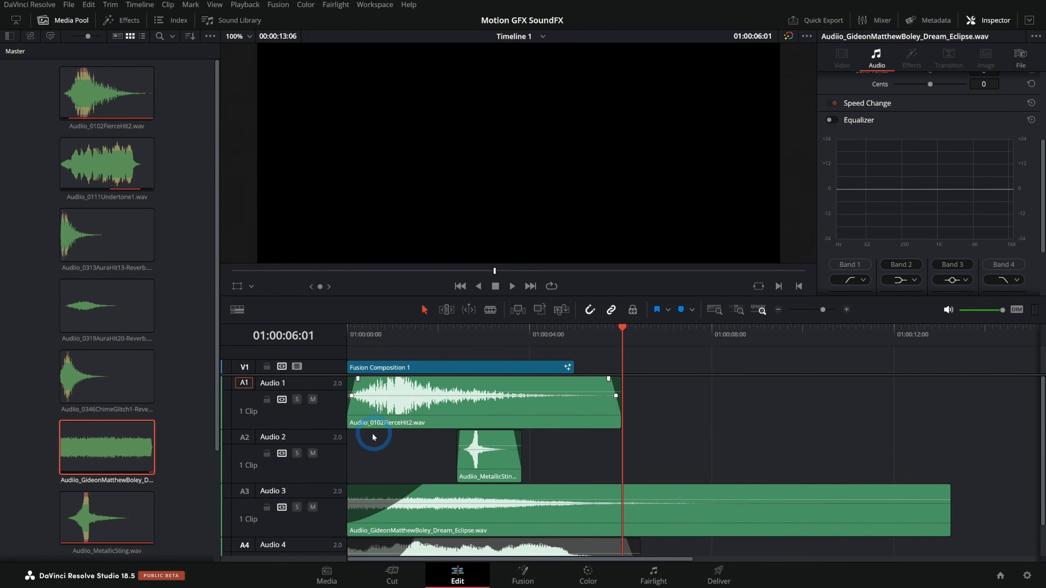
- Play the title from the start to review how the hit and music ending sound together
{"action": "scroll", "coordinate": [320, 350], "scroll_direction": "down", "scroll_amount": 1}
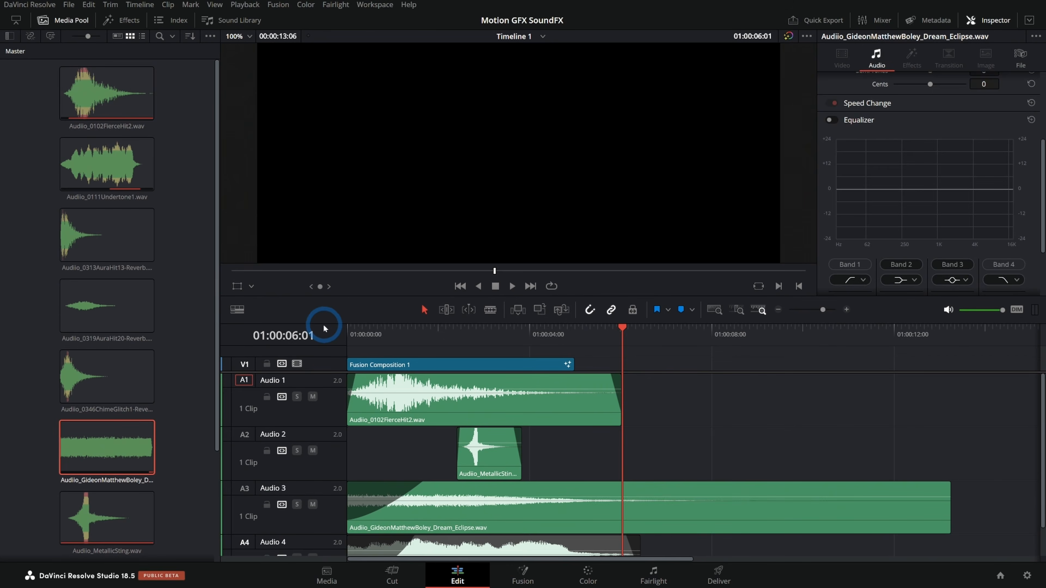
{"action": "left_click", "coordinate": [398, 343]}
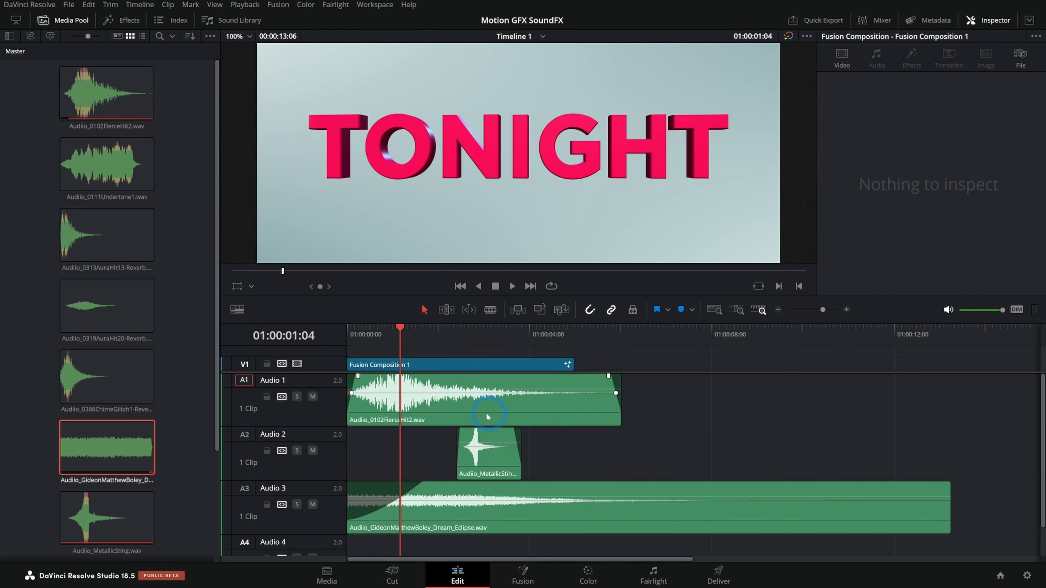
{"action": "key", "text": "Home"}
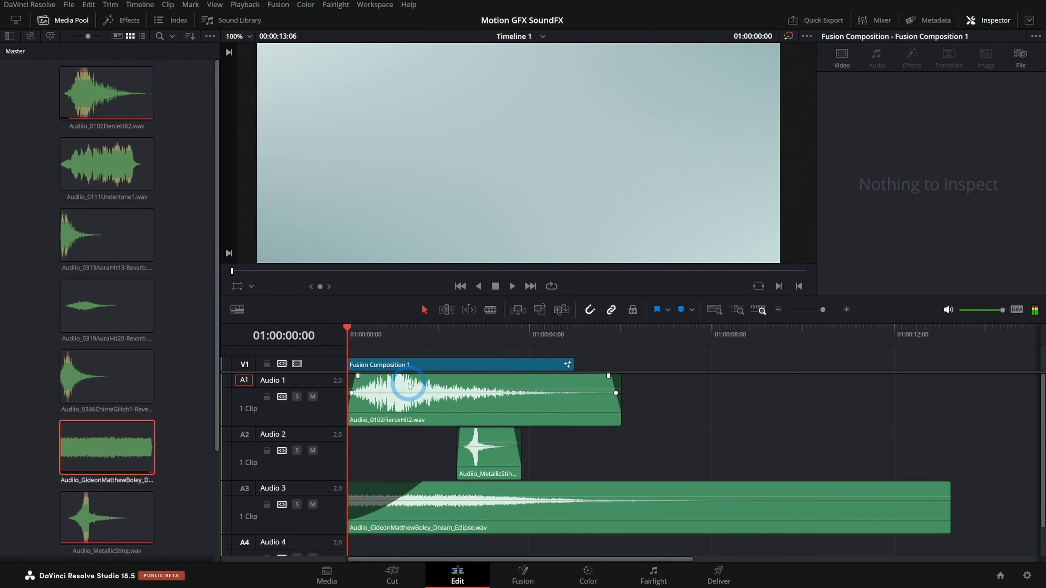
{"action": "key", "text": "space"}
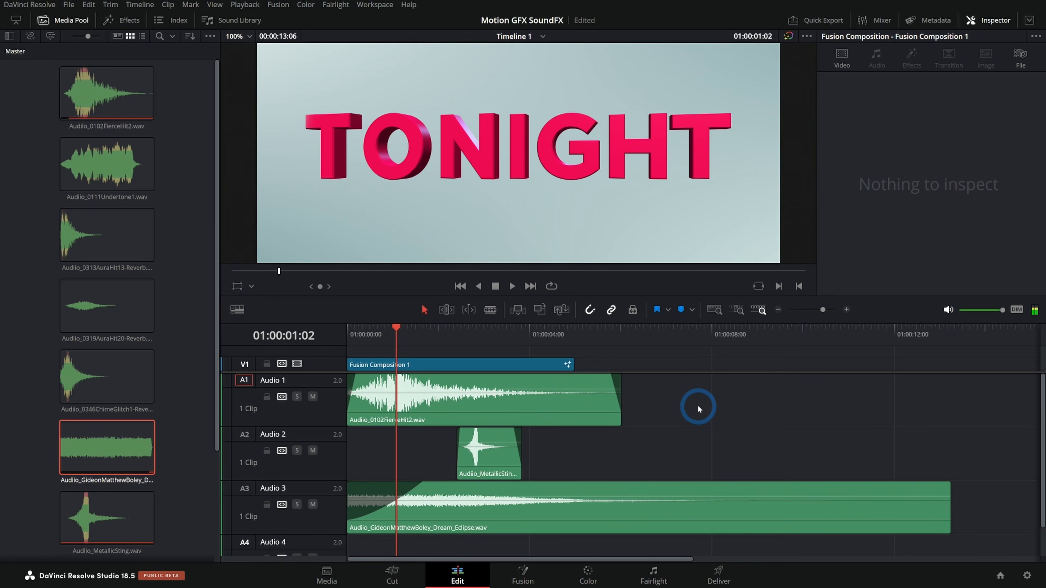
{"action": "left_click", "coordinate": [653, 576]}
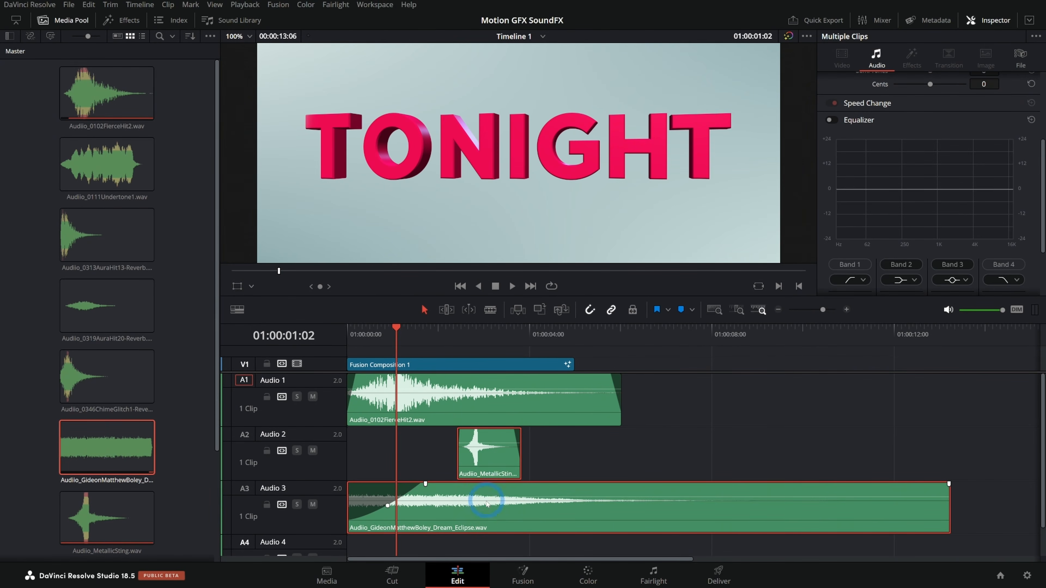
- Lower the volume of the FierceHit2 clip on Audio 1 to -9.69 dB
{"action": "left_click", "coordinate": [466, 418]}
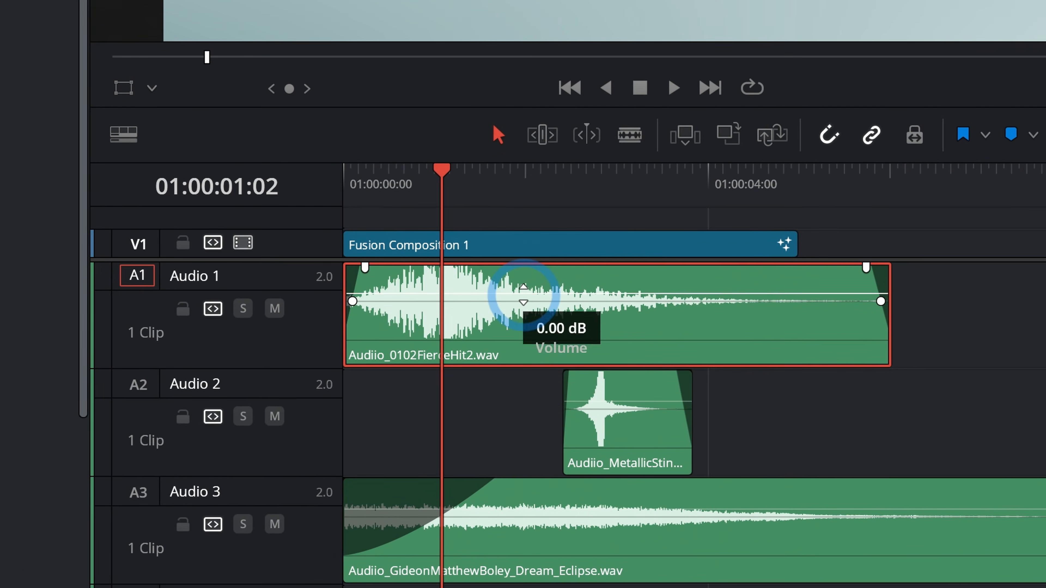
{"action": "left_click_drag", "start_coordinate": [433, 393], "coordinate": [436, 388]}
{"action": "left_click_drag", "start_coordinate": [524, 294], "coordinate": [527, 305]}
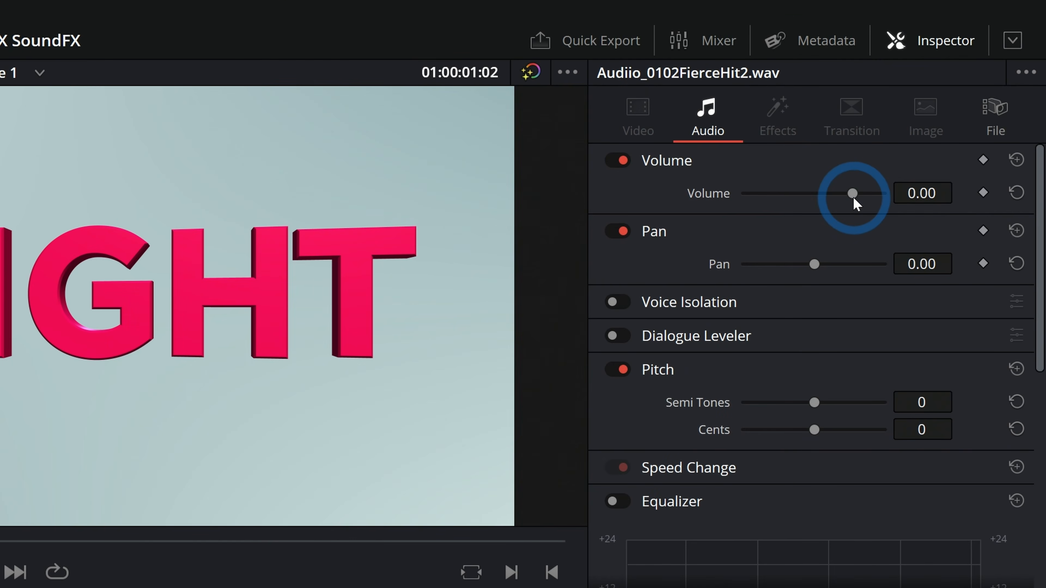
{"action": "left_click_drag", "start_coordinate": [949, 98], "coordinate": [948, 98]}
{"action": "mouse_move", "coordinate": [850, 198]}
{"action": "left_mouse_down"}
{"action": "mouse_move", "coordinate": [817, 190]}
{"action": "mouse_move", "coordinate": [842, 198]}
{"action": "left_mouse_up"}
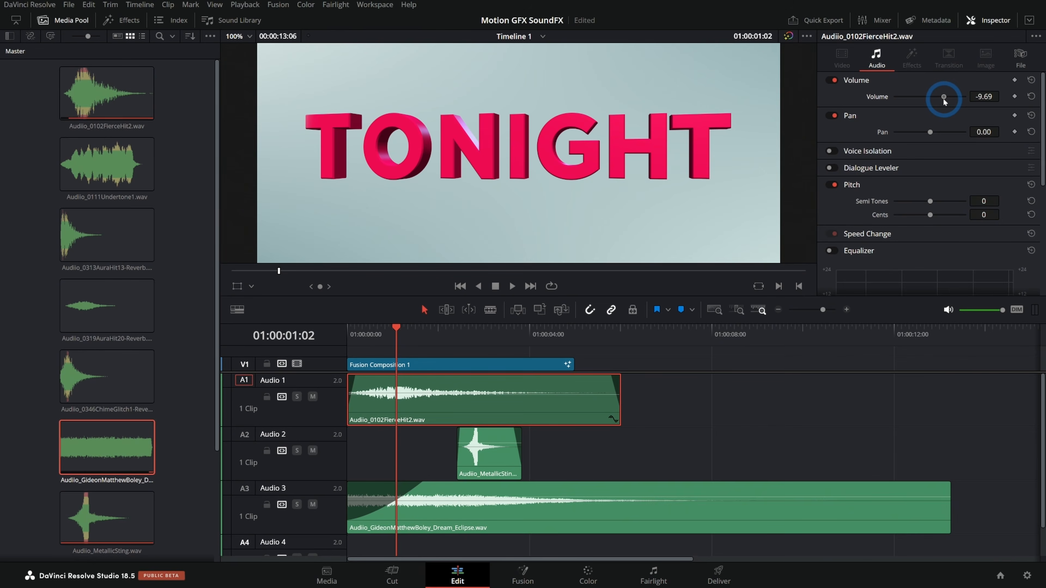
- Mute Audio 3 and Audio 2 and play the title with only the FierceHit2 sound to judge its level
{"action": "left_click_drag", "start_coordinate": [396, 335], "coordinate": [368, 338]}
{"action": "left_click", "coordinate": [312, 505]}
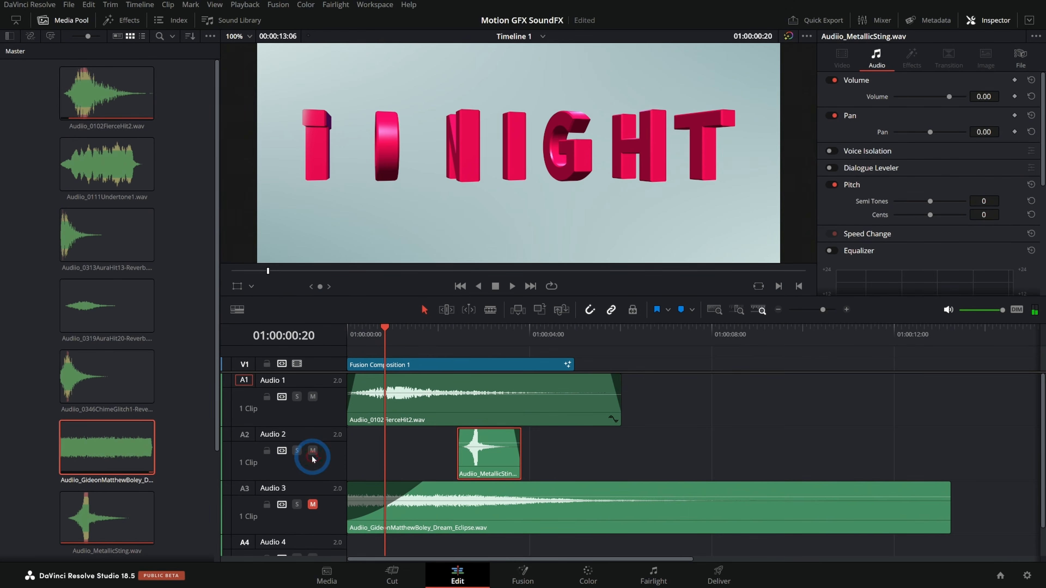
{"action": "left_click", "coordinate": [312, 452]}
{"action": "left_click_drag", "start_coordinate": [381, 336], "coordinate": [368, 336]}
{"action": "key", "text": "space"}
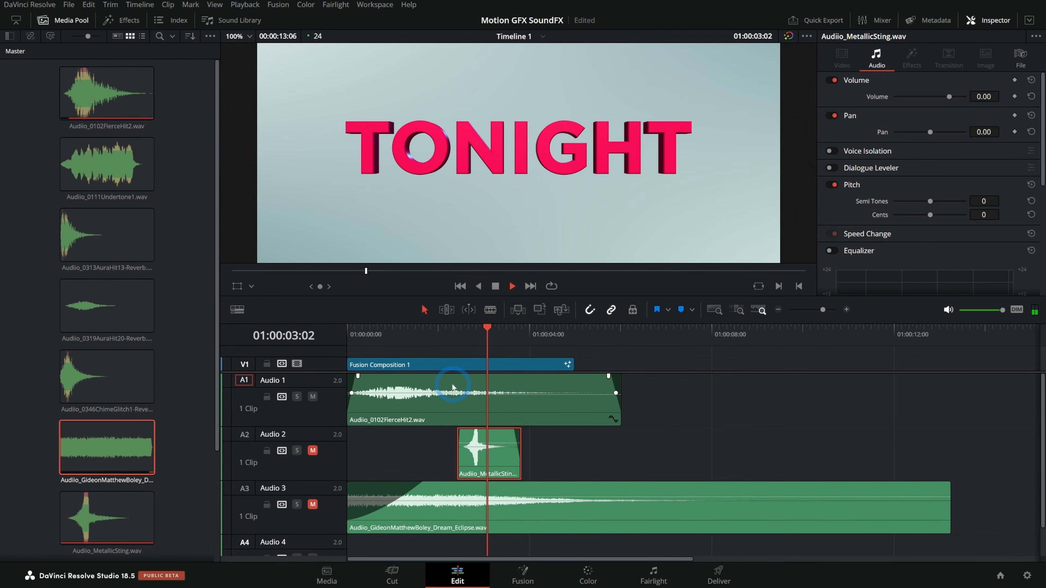
{"action": "key", "text": "space"}
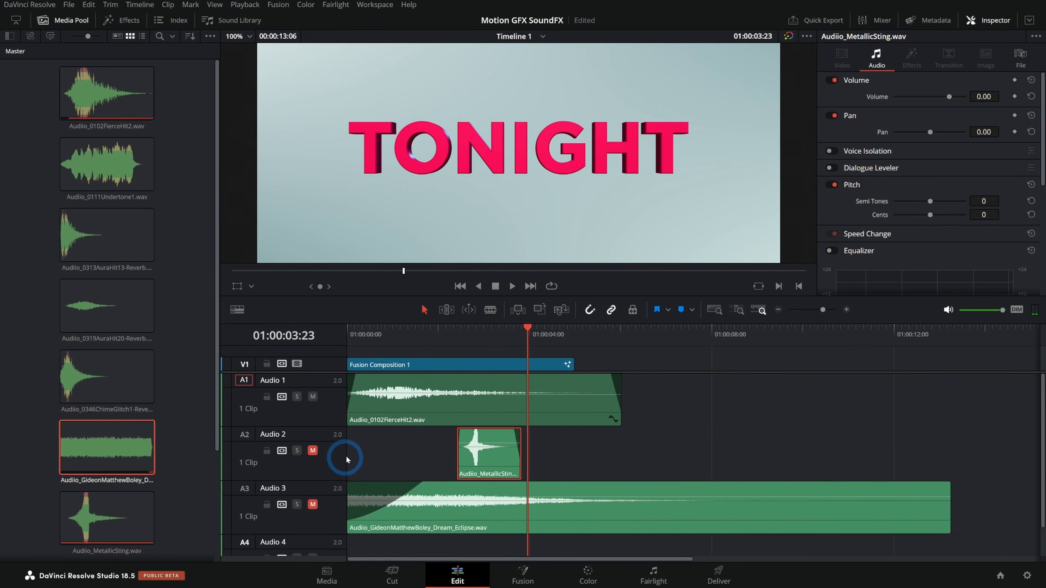
{"action": "left_click", "coordinate": [379, 333]}
{"action": "key", "text": "space"}
- Unmute Audio 2, play the metallic sting from 01:00:02:10 and lower its clip volume to -24.58 dB
{"action": "left_click_drag", "start_coordinate": [436, 329], "coordinate": [457, 332]}
{"action": "left_click", "coordinate": [313, 450]}
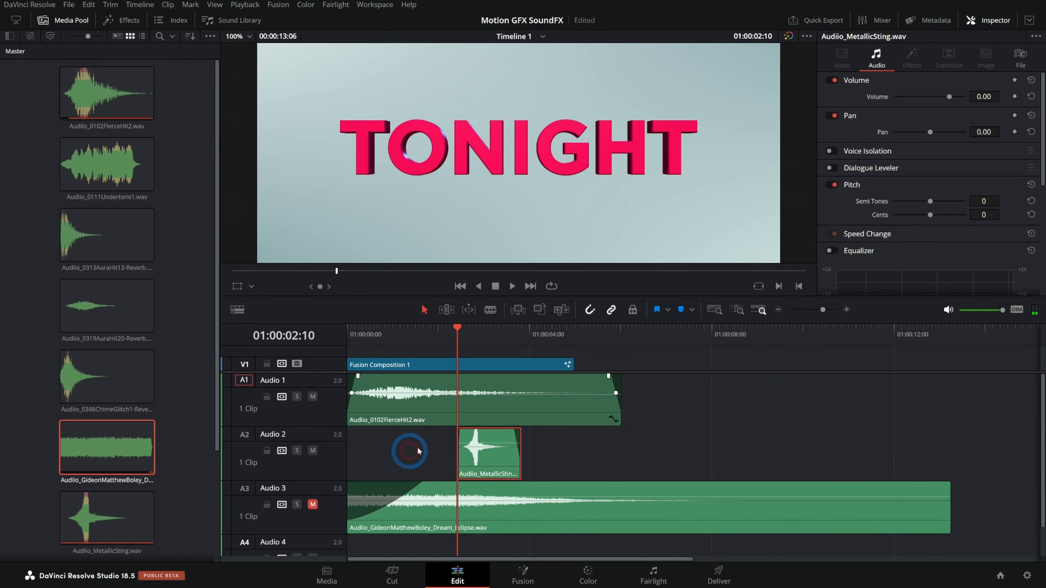
{"action": "key", "text": "space"}
{"action": "left_click", "coordinate": [497, 460]}
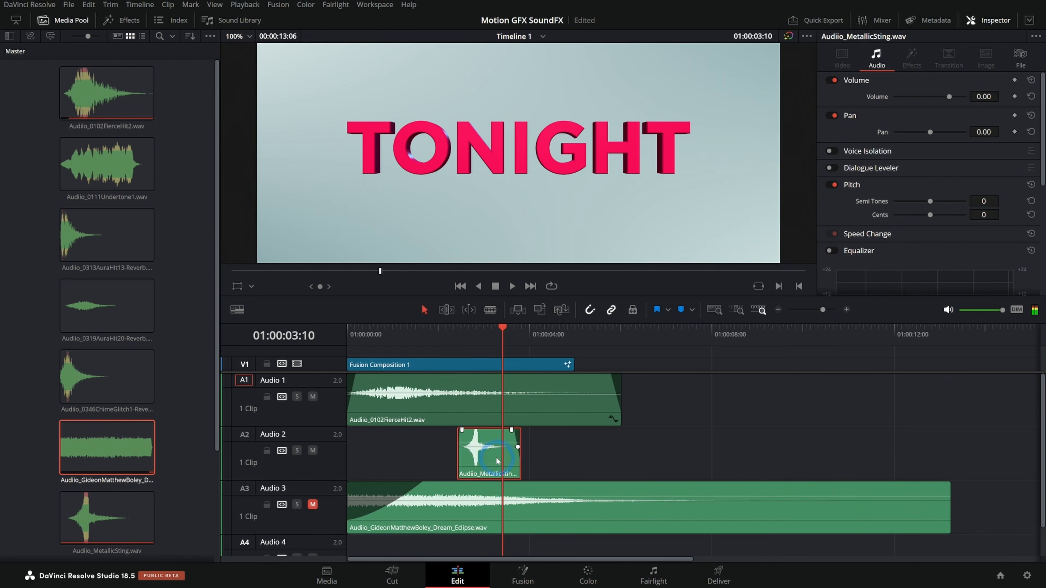
{"action": "left_click_drag", "start_coordinate": [494, 444], "coordinate": [494, 447]}
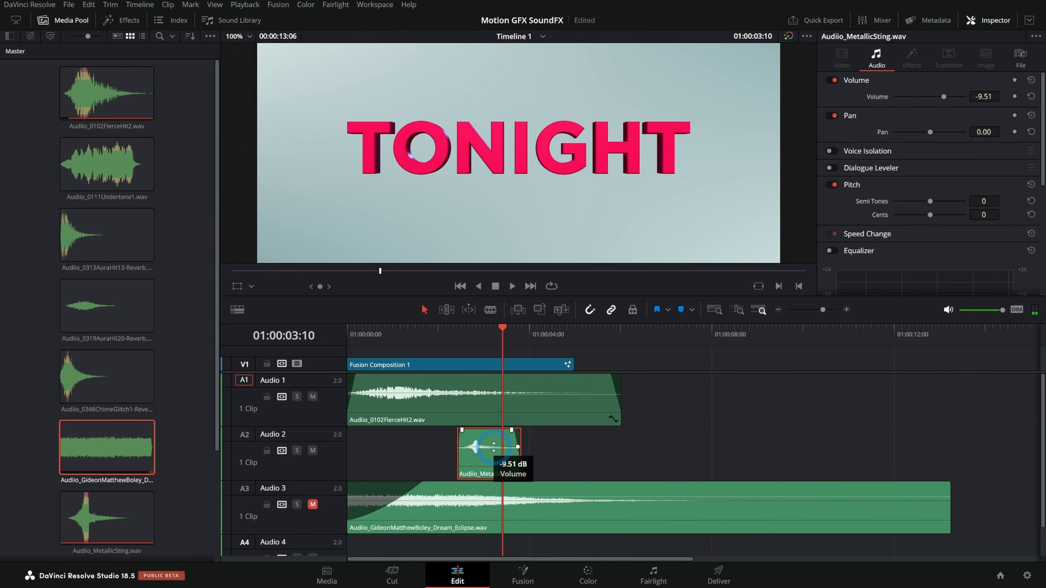
{"action": "left_click_drag", "start_coordinate": [494, 447], "coordinate": [494, 456]}
- Play the title across the metallic sting to check its level against the hit
{"action": "left_click", "coordinate": [412, 330]}
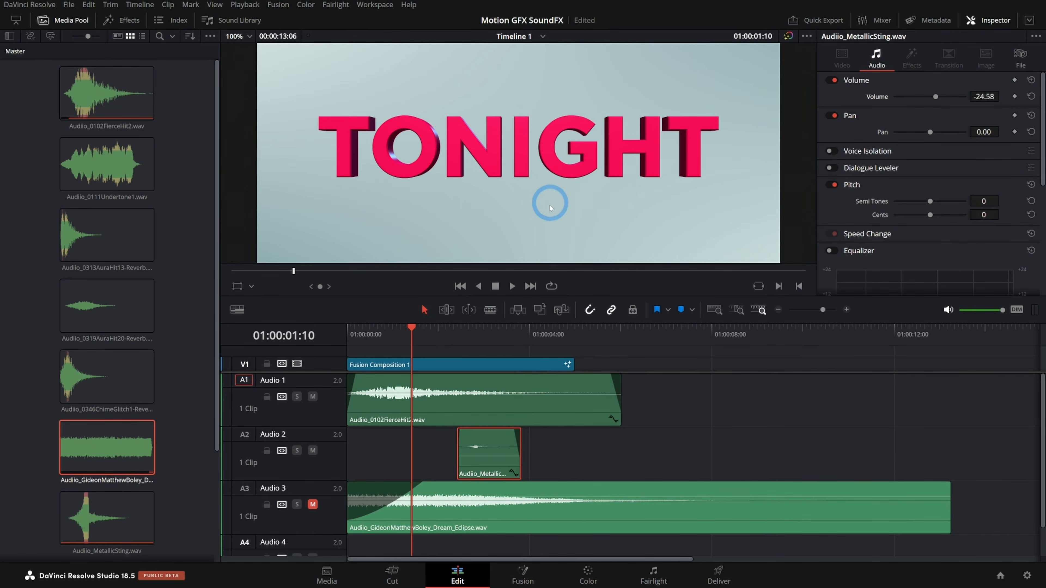
{"action": "key", "text": "space"}
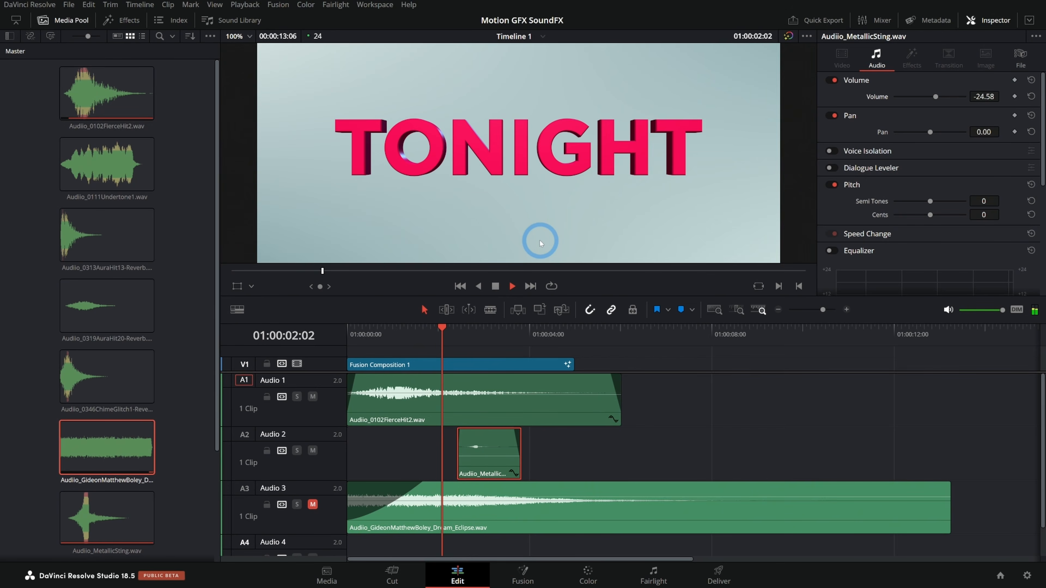
{"action": "left_click", "coordinate": [486, 333]}
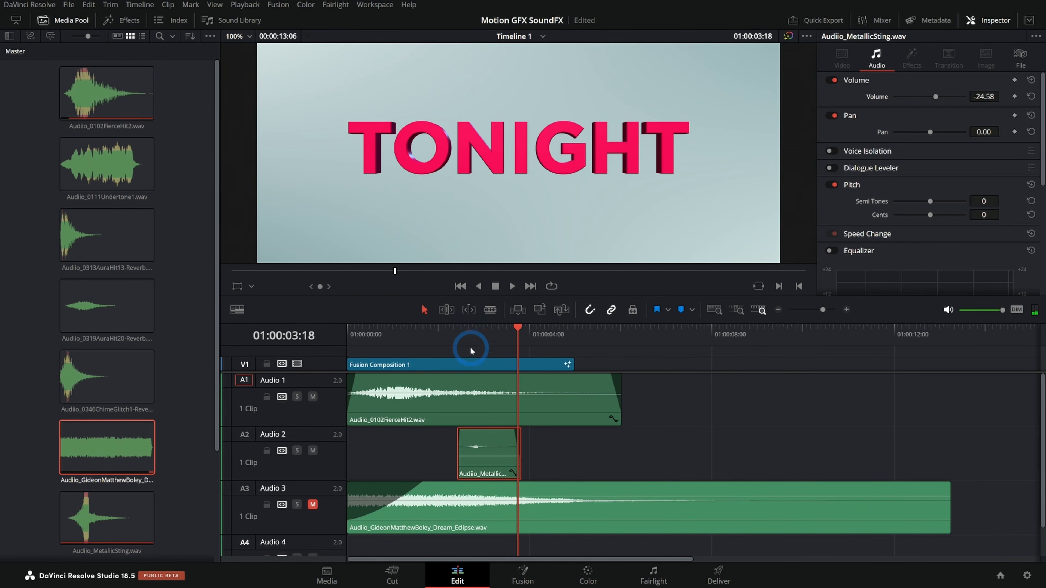
{"action": "left_click", "coordinate": [420, 332]}
{"action": "key", "text": "space"}
{"action": "key", "text": "space"}
- Unmute Audio 3, set the Dream_Eclipse clip's volume to -100.00 dB and return the playhead to the start
{"action": "left_click", "coordinate": [313, 505]}
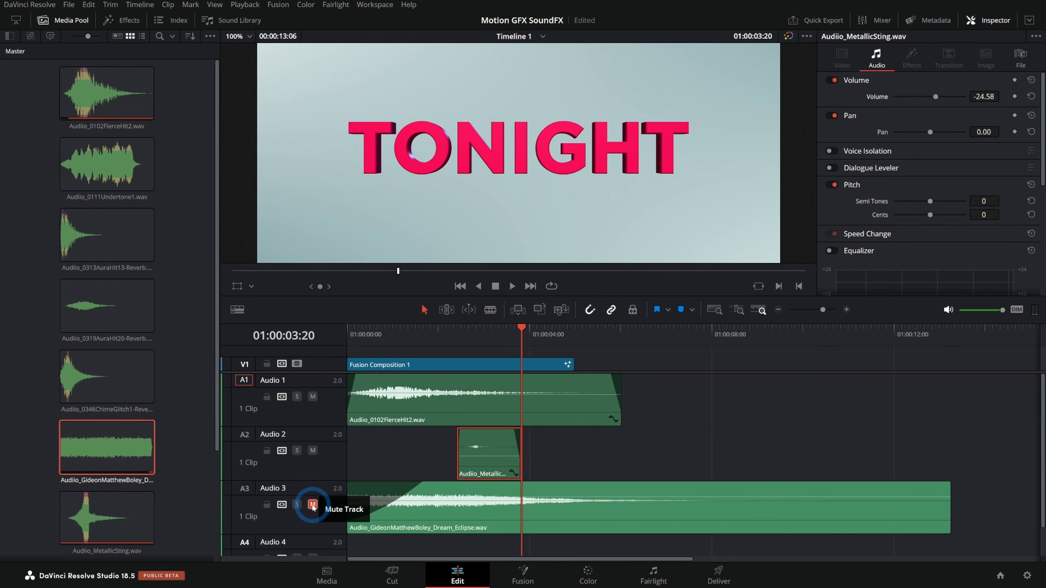
{"action": "left_click", "coordinate": [439, 523]}
{"action": "left_click_drag", "start_coordinate": [954, 101], "coordinate": [875, 96]}
{"action": "left_click", "coordinate": [858, 138]}
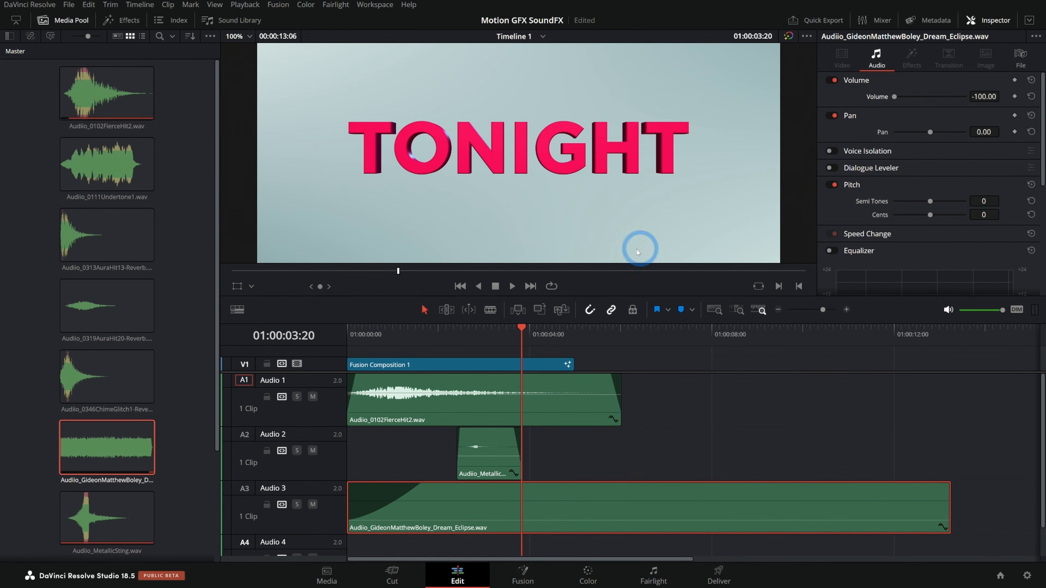
{"action": "left_click_drag", "start_coordinate": [411, 332], "coordinate": [312, 356]}
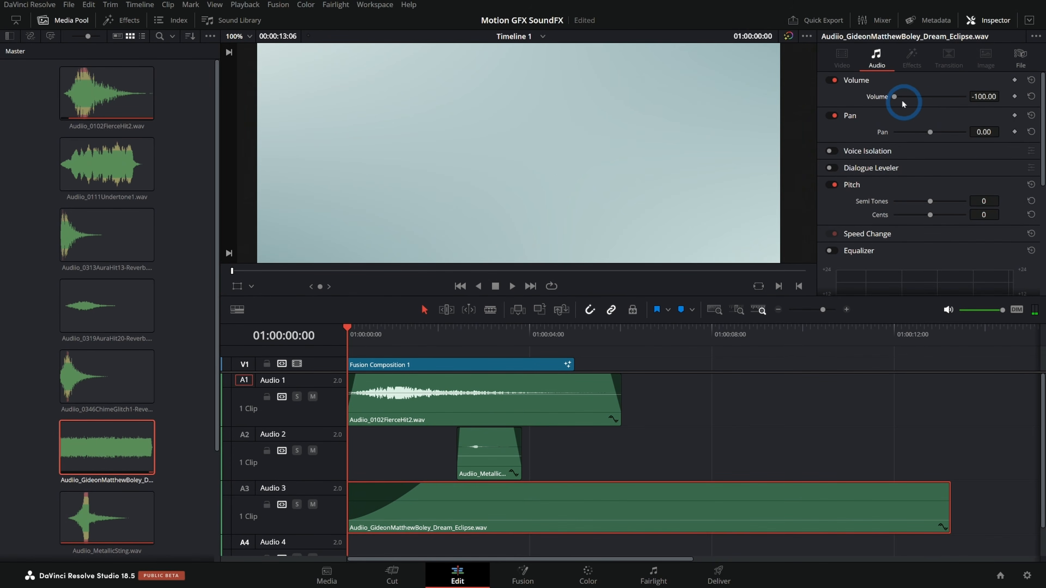
- Raise the Dream_Eclipse clip's volume to -10.69 dB while the timeline plays
{"action": "key", "text": "space"}
{"action": "left_click_drag", "start_coordinate": [898, 98], "coordinate": [944, 107]}
{"action": "key", "text": "space"}
- Play the mix from the start and trim the Dream_Eclipse clip's end to match the end of the FierceHit2 clip
{"action": "key", "text": "Home"}
{"action": "key", "text": "space"}
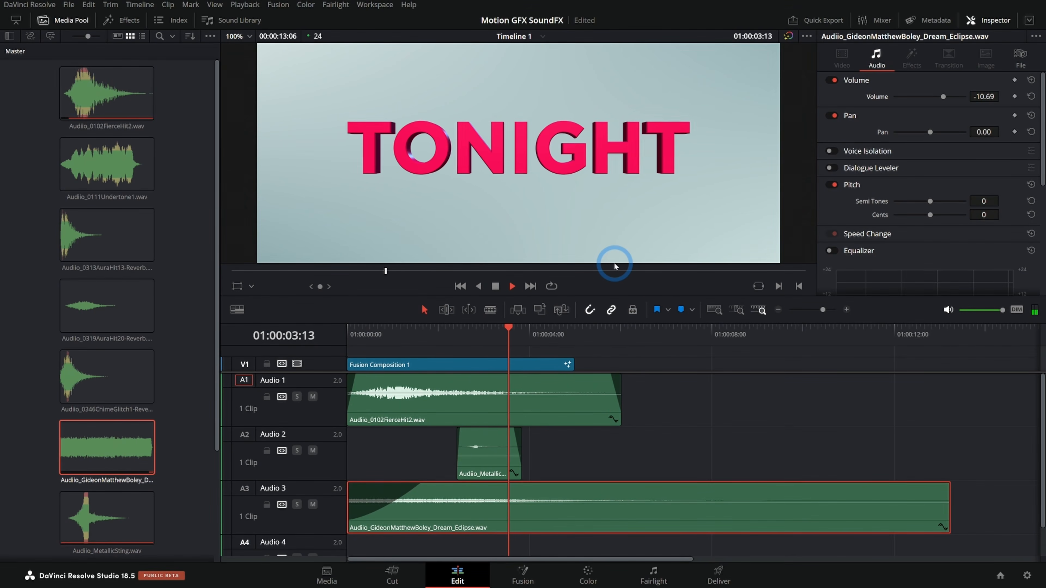
{"action": "left_click", "coordinate": [519, 330]}
{"action": "key", "text": "Home"}
{"action": "key", "text": "space"}
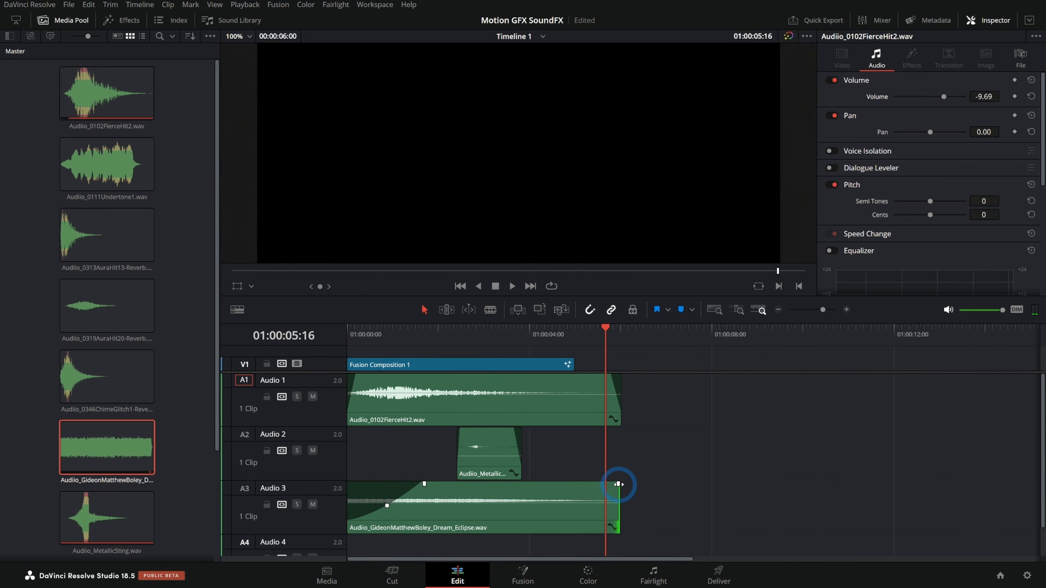
- Give the Dream_Eclipse clip a fade-out of about 0.7 seconds and play the title from the start
{"action": "left_click_drag", "start_coordinate": [620, 485], "coordinate": [587, 486]}
{"action": "left_click", "coordinate": [402, 357]}
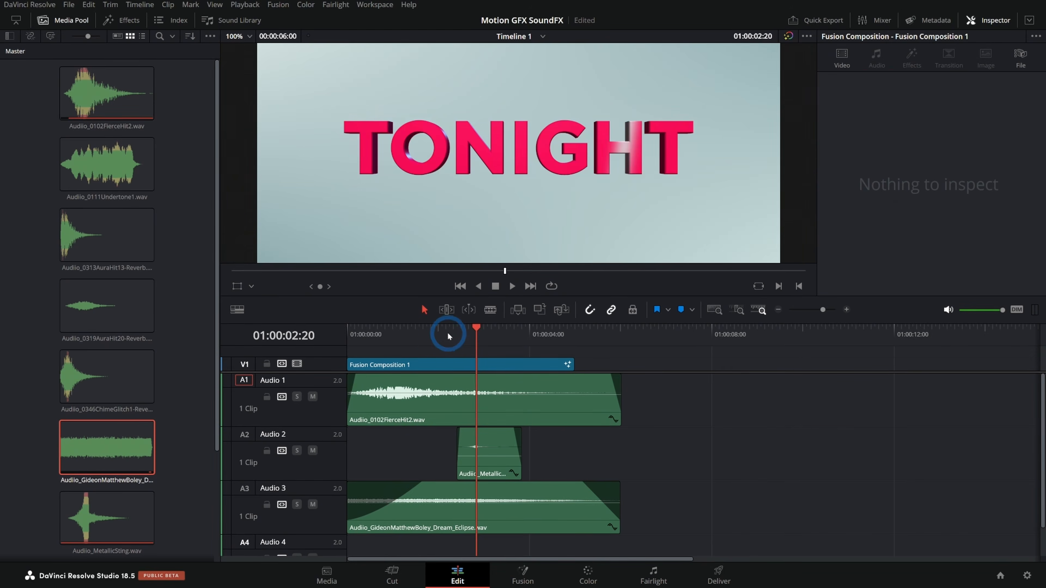
{"action": "key", "text": "Home"}
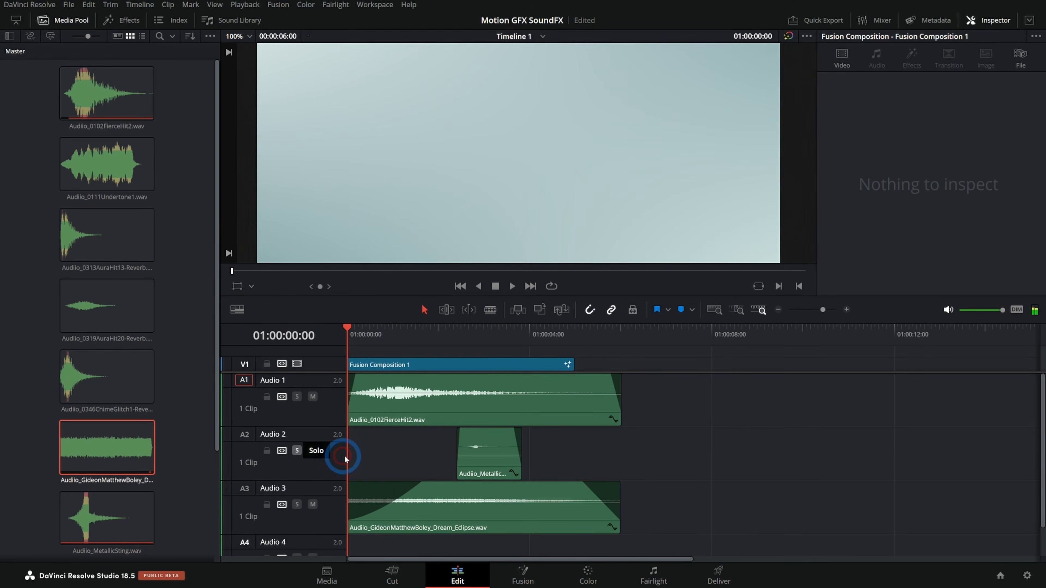
{"action": "key", "text": "space"}
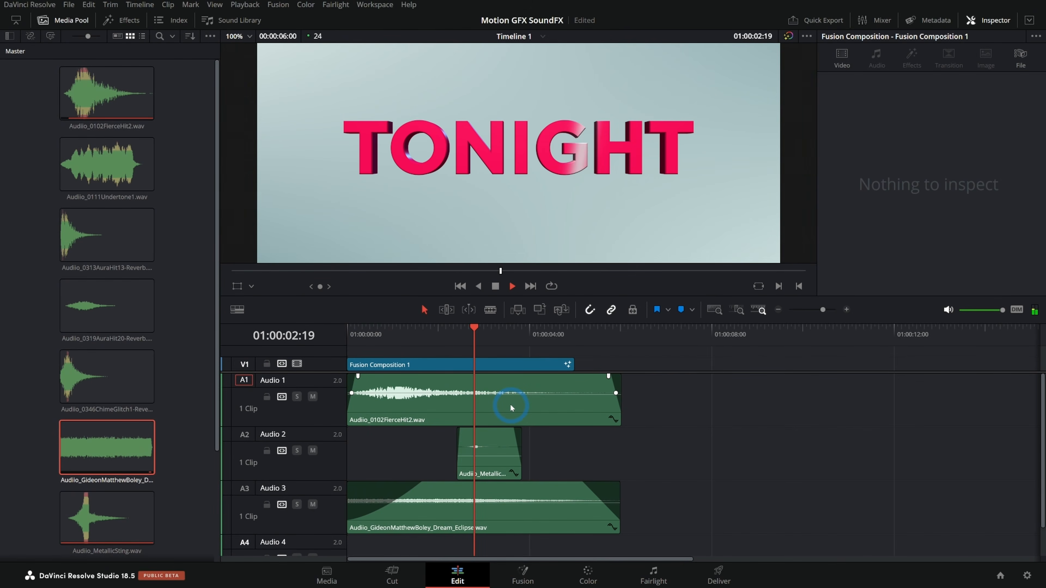
{"action": "key", "text": "space"}
- Review the FierceHit2 and Dream_Eclipse clips in turn, scrubbing the timeline to check the sounds against the title's spin-in and shine
{"action": "left_click", "coordinate": [443, 414]}
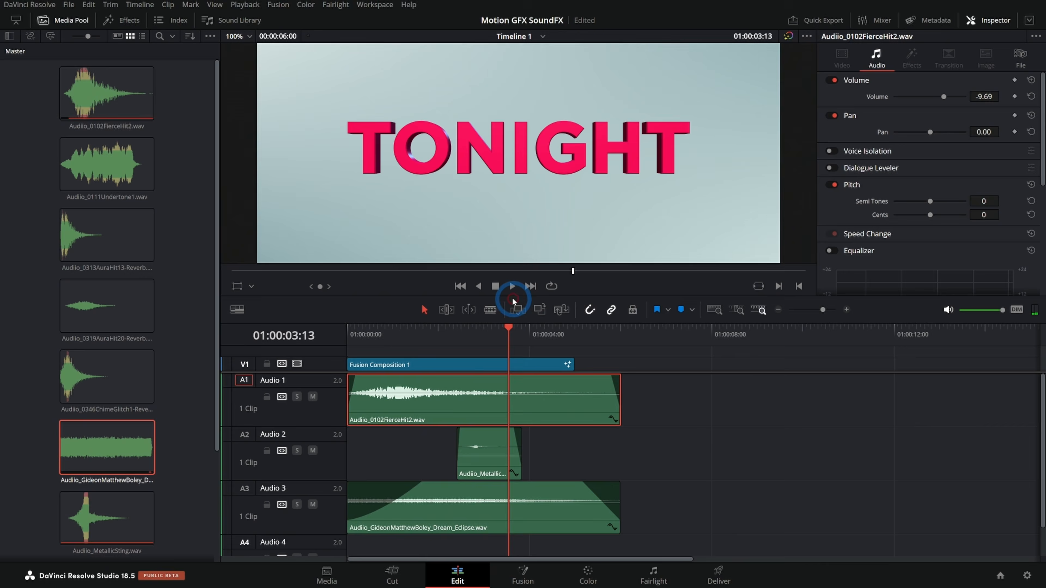
{"action": "left_click_drag", "start_coordinate": [530, 328], "coordinate": [376, 329]}
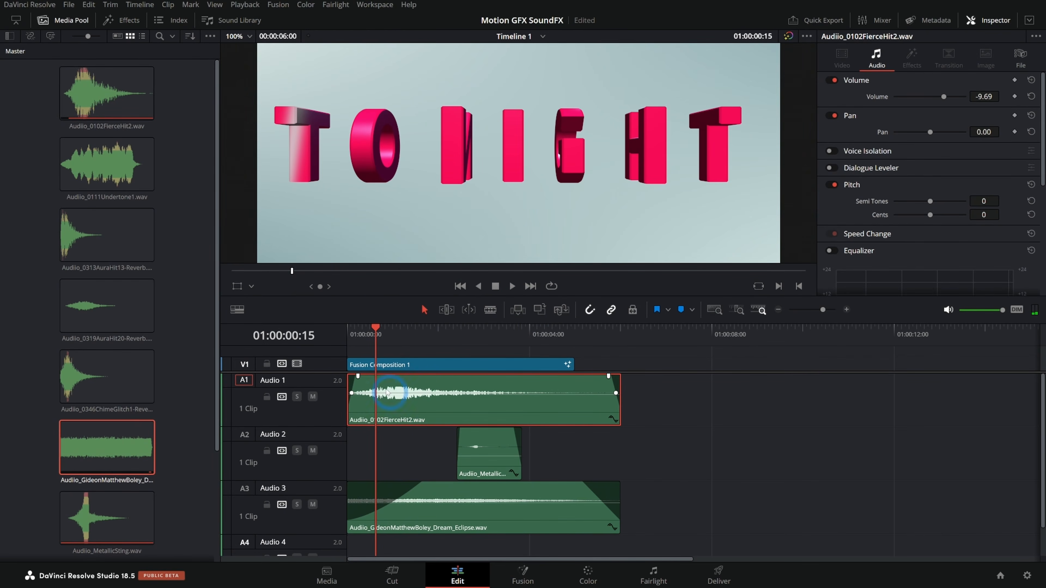
{"action": "left_click_drag", "start_coordinate": [379, 338], "coordinate": [472, 332]}
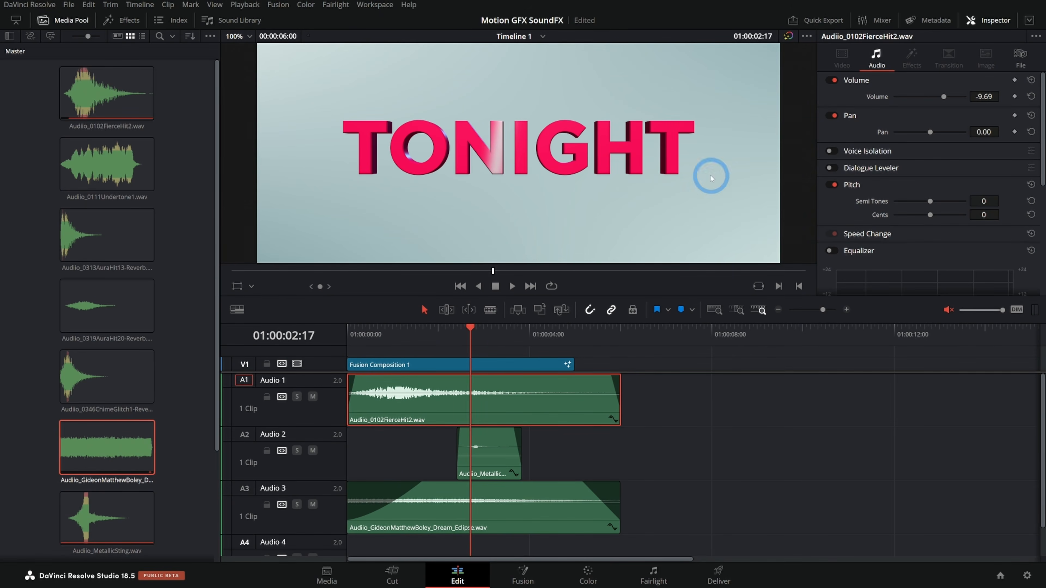
{"action": "left_click", "coordinate": [511, 515]}
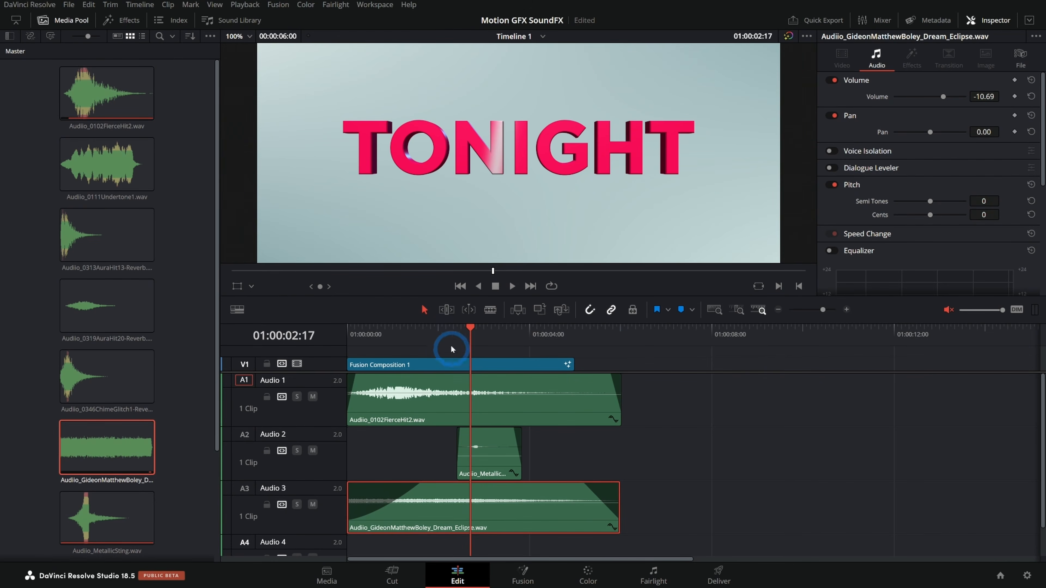
{"action": "key", "text": "Home"}
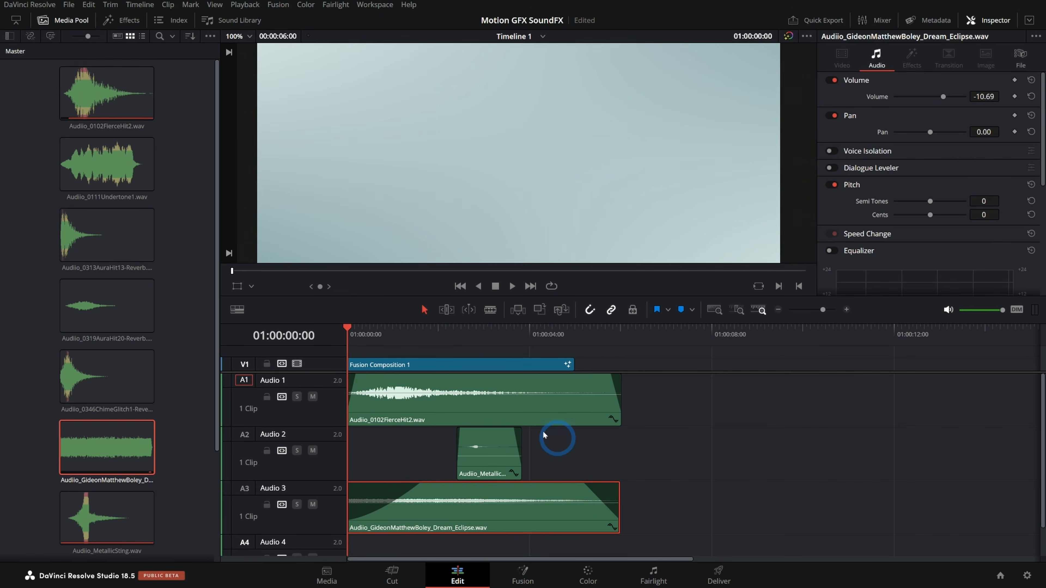
{"action": "left_click_drag", "start_coordinate": [371, 337], "coordinate": [412, 332]}
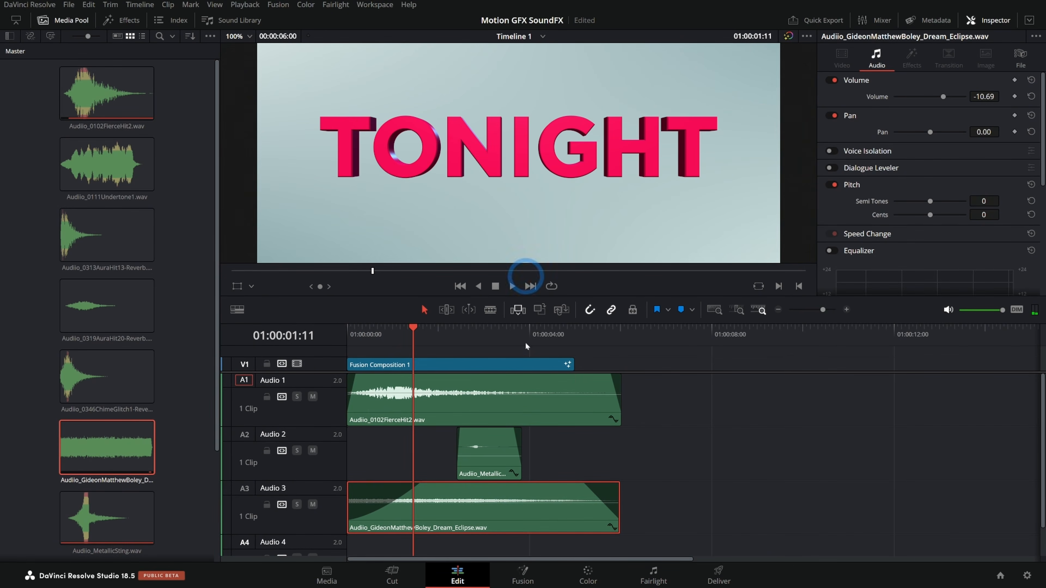
{"action": "left_click", "coordinate": [472, 332]}
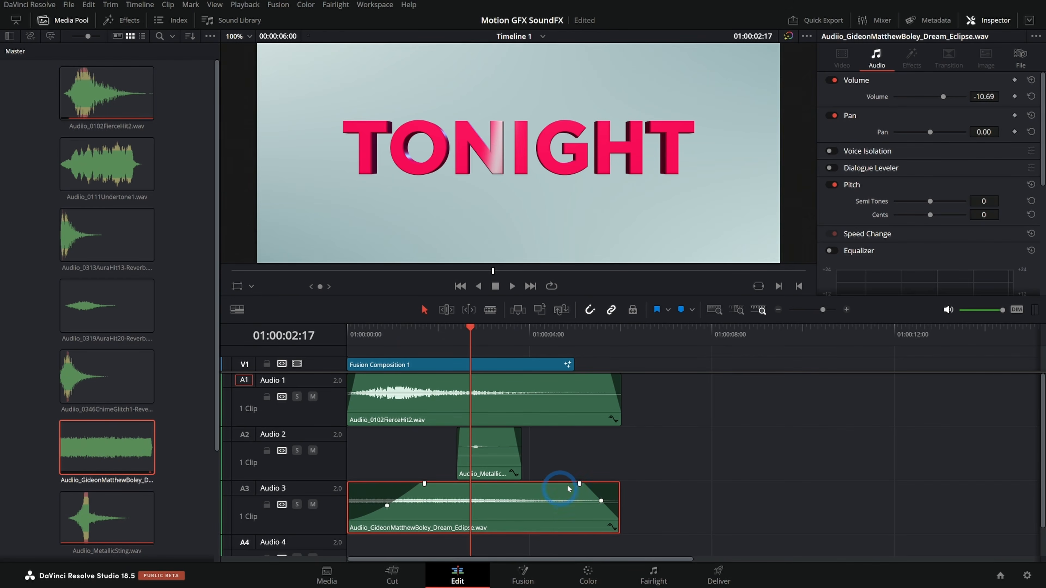
- Deselect the audio clip, play the full mix from the timeline start and stop just before the Fusion Composition 1 clip ends
{"action": "left_click", "coordinate": [462, 345]}
{"action": "key", "text": "Home"}
{"action": "key", "text": "space"}
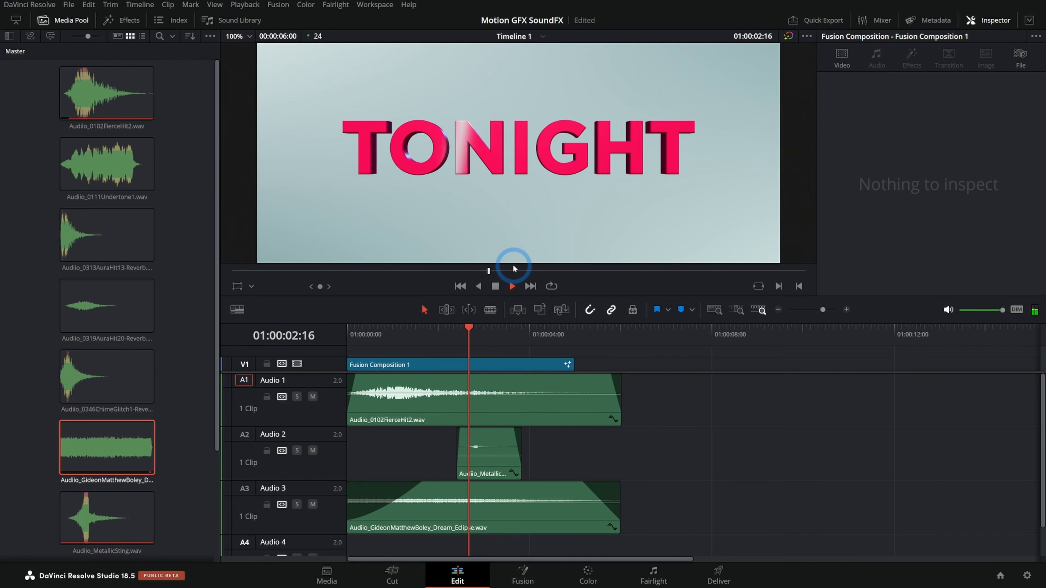
{"action": "key", "text": "space"}
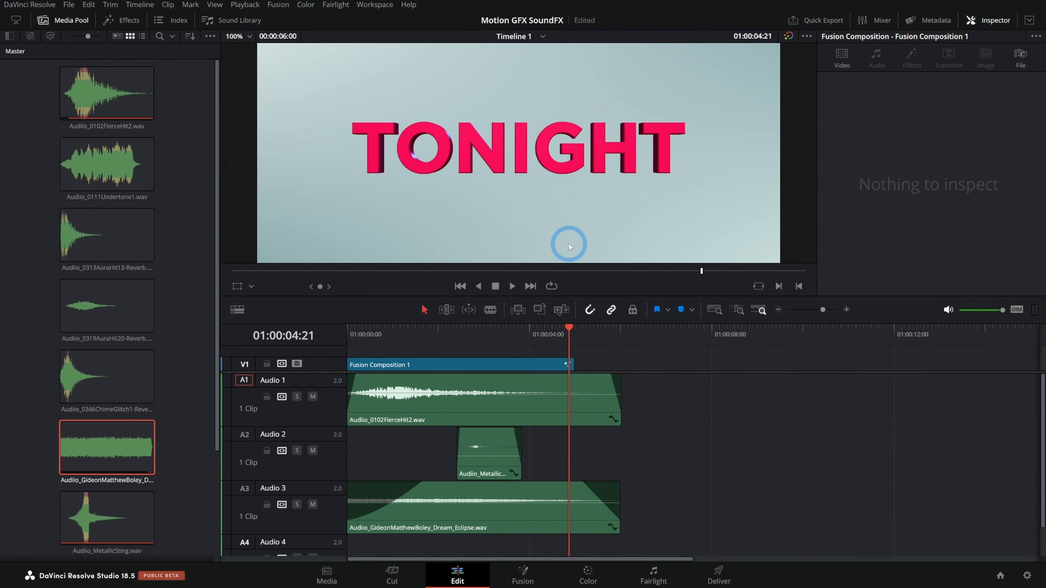